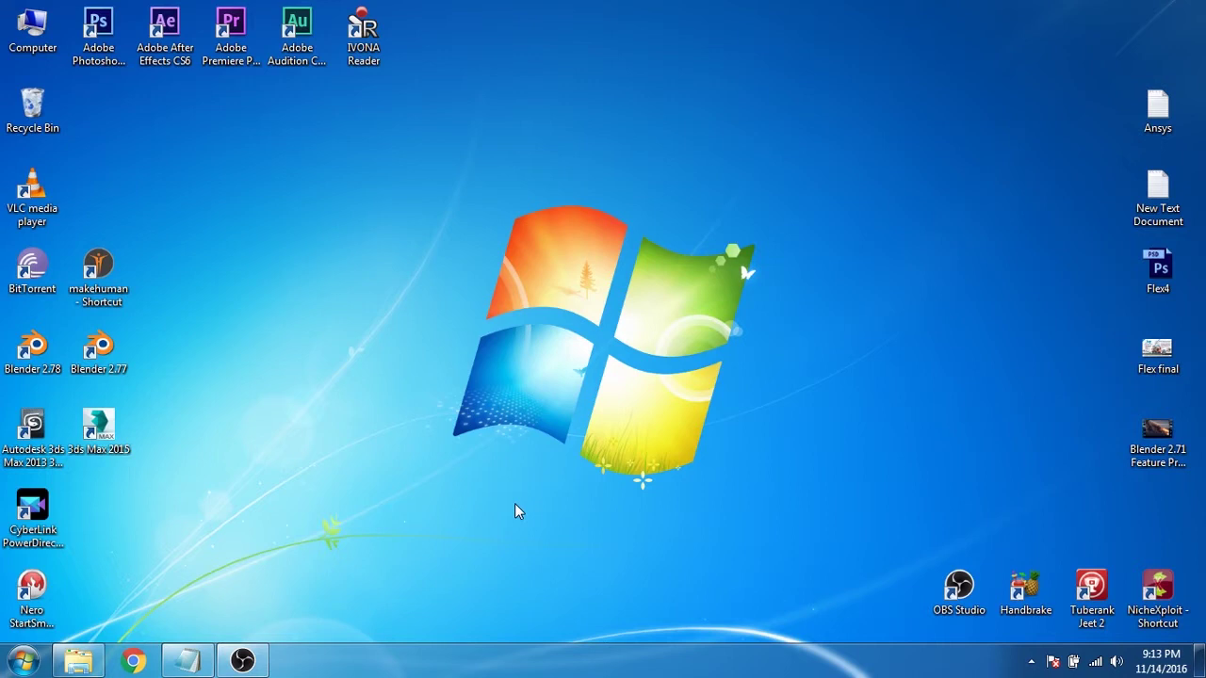
# Step: Open the Dropbox share link for mhx2_stable_025.zip in Chrome and request its download
pyautogui.click(137, 662)
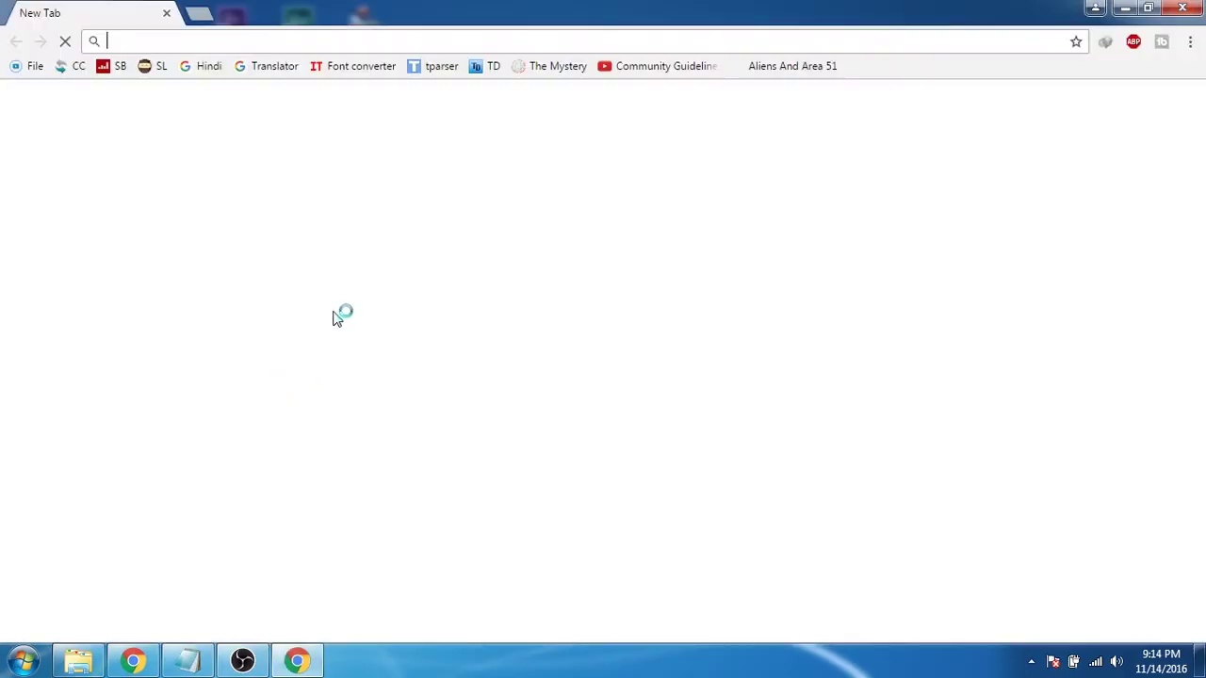
pyautogui.write('https://www.dropbox.com/s/y54djdxk240teco/mhx2_stable_025.zip')
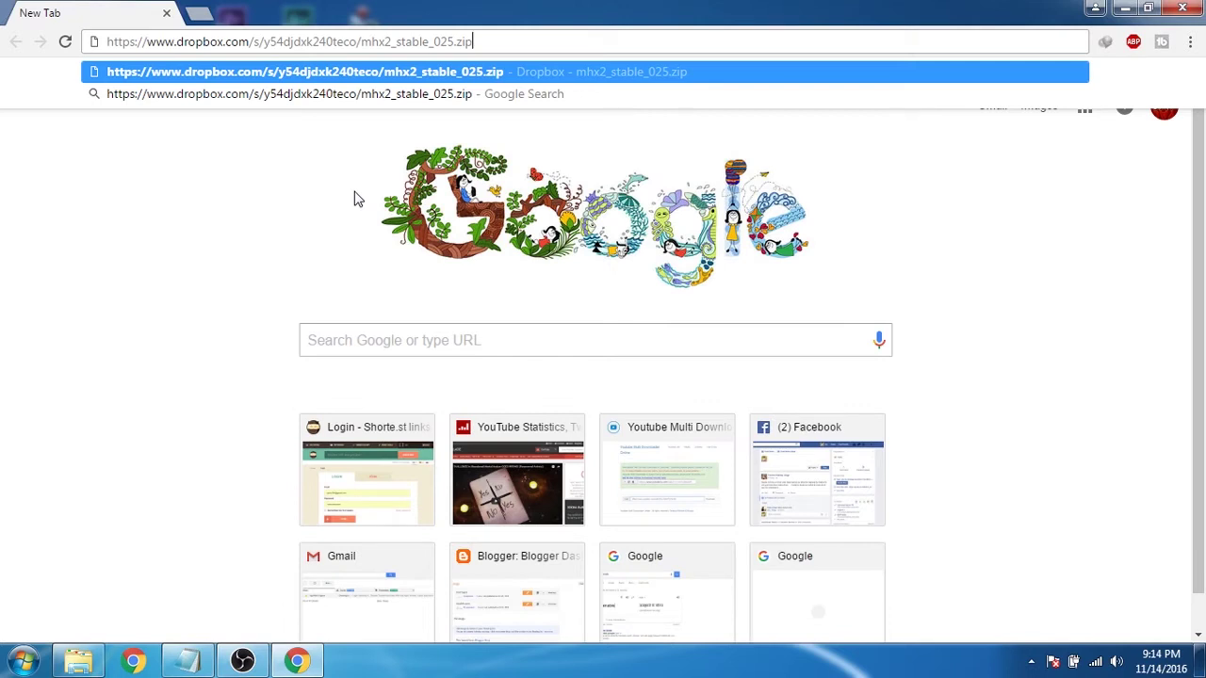
pyautogui.press('Return')
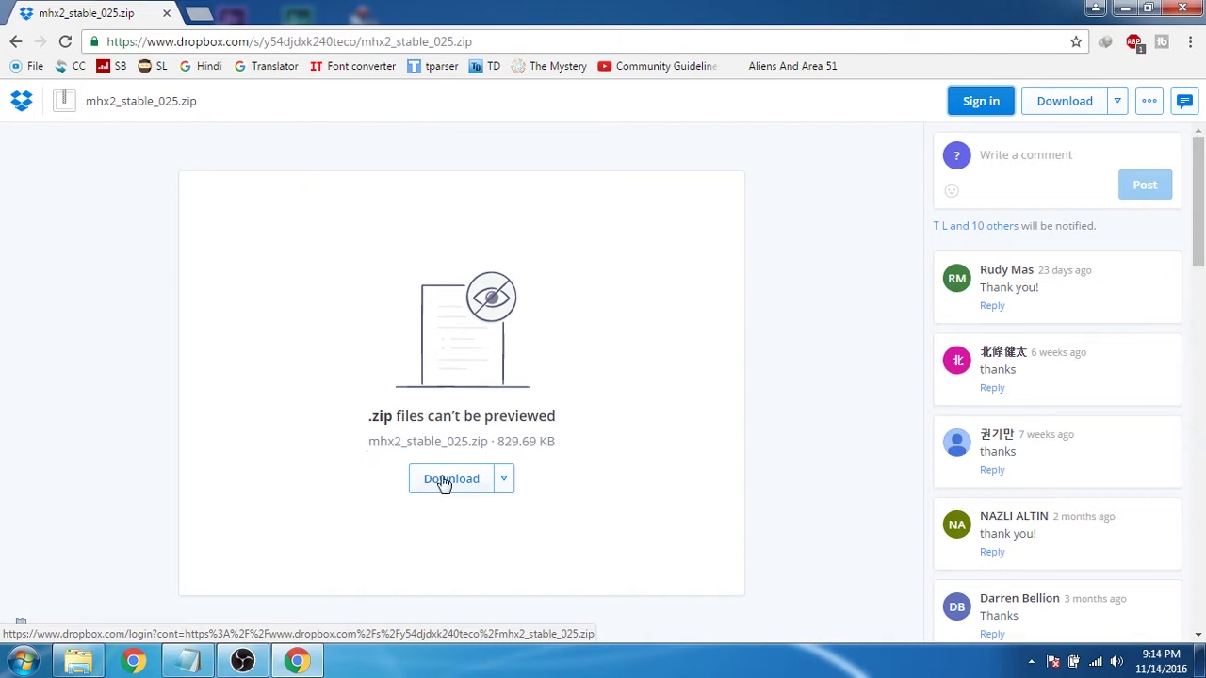
pyautogui.click(473, 478)
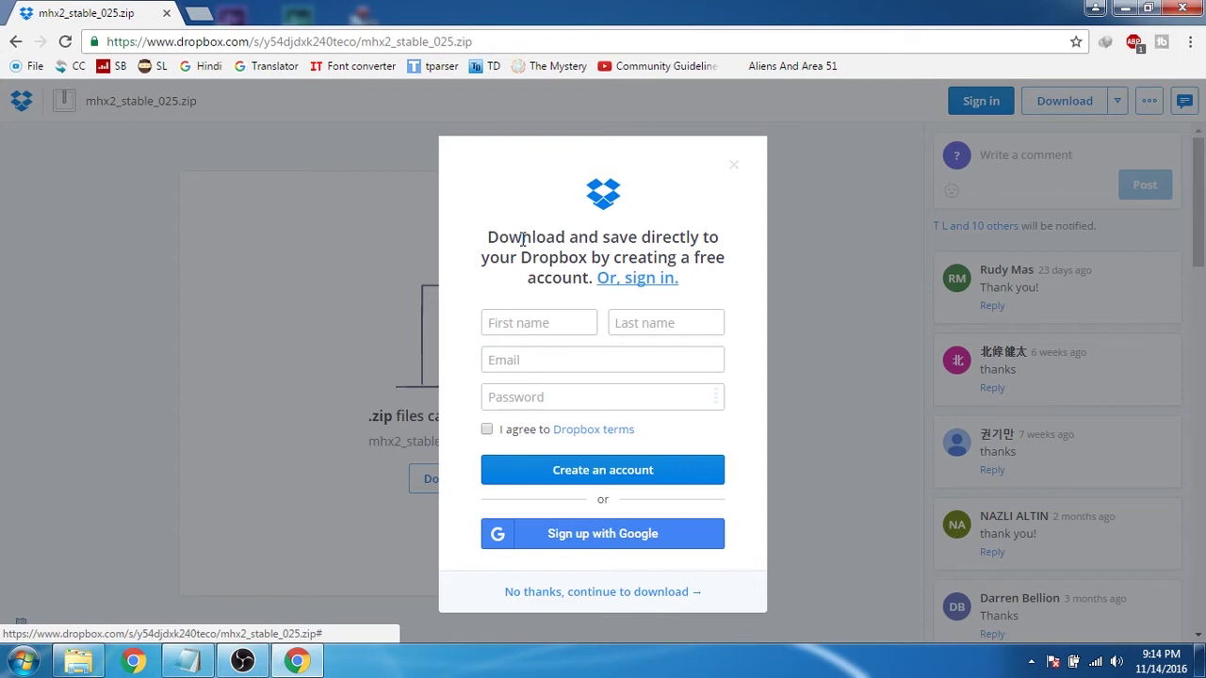
# Step: Decline the Dropbox sign-up and download the 829.68 KB zip into Compressed downloads with IDM
pyautogui.click(562, 591)
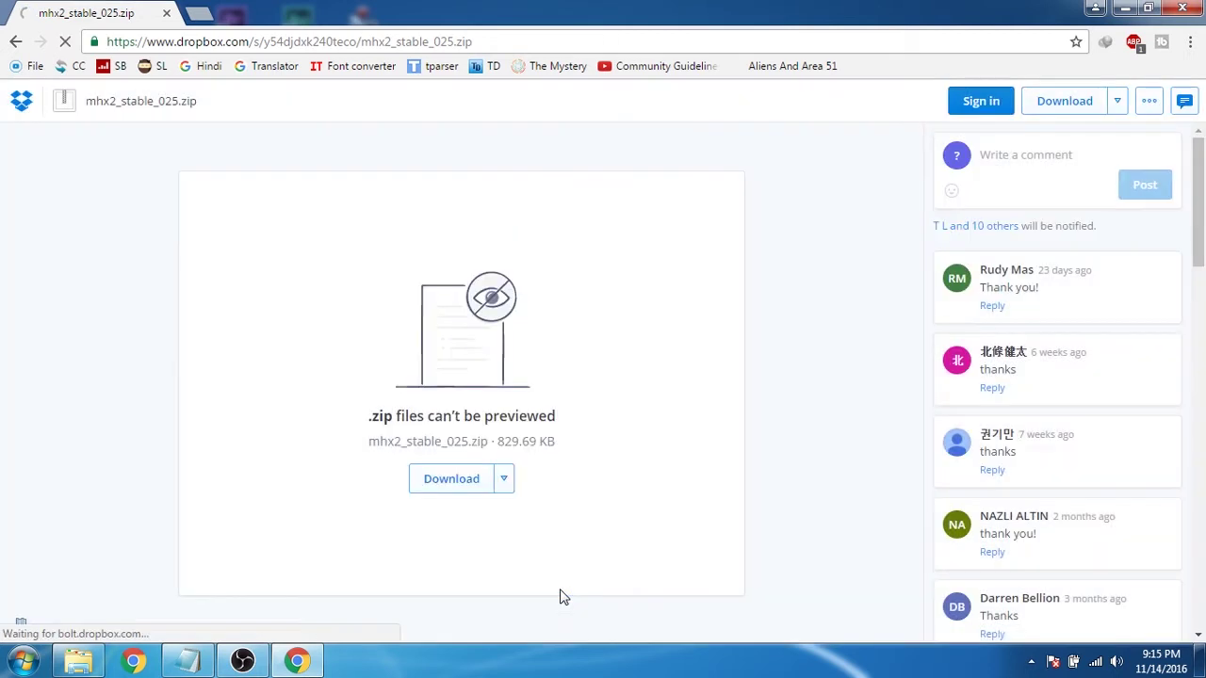
pyautogui.click(454, 480)
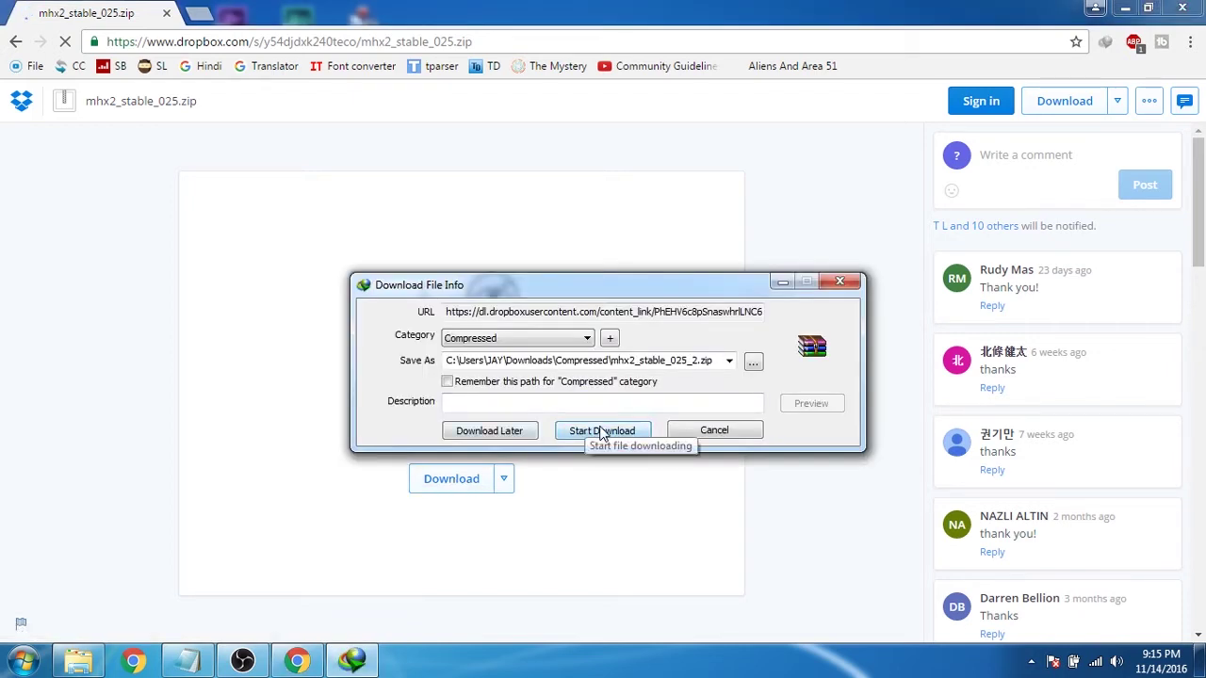
pyautogui.click(601, 431)
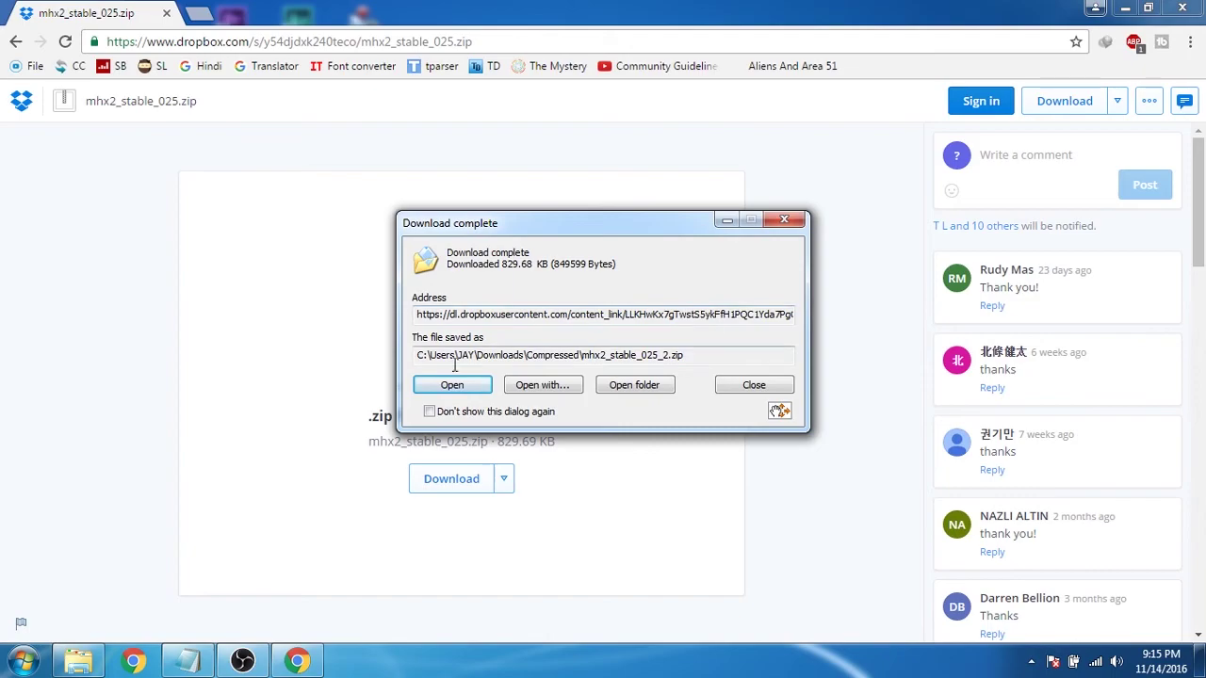
pyautogui.click(729, 388)
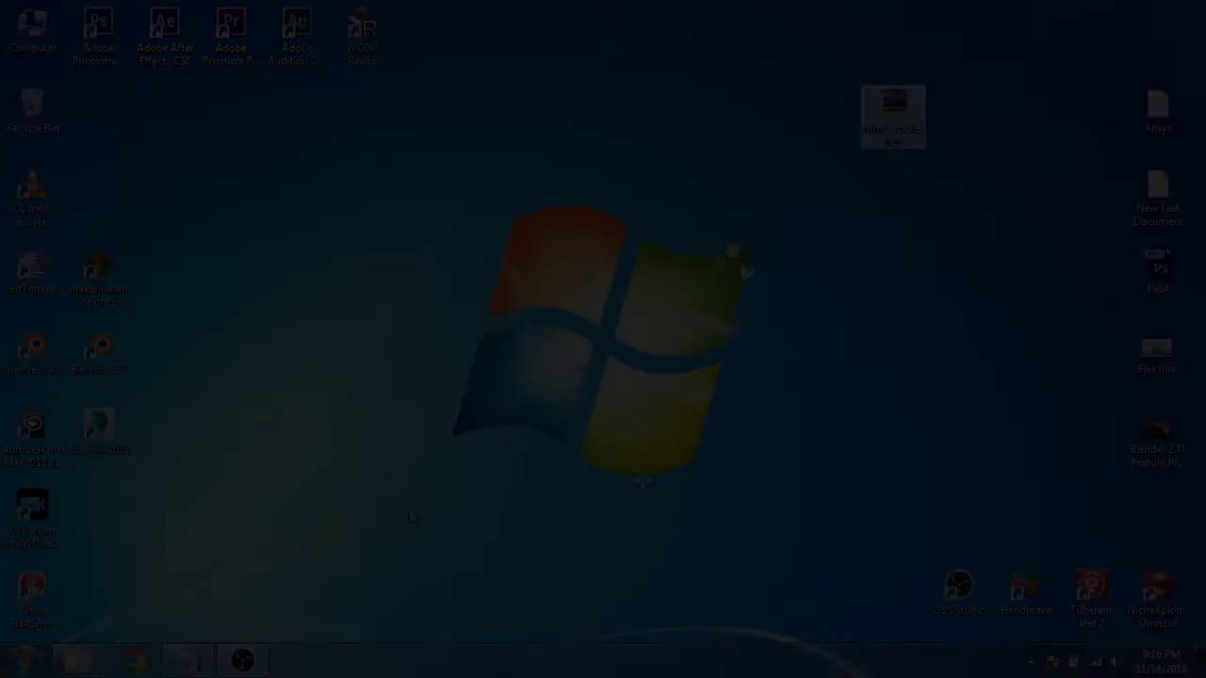
# Step: Extract the mhx2_stable_025 archive to the desktop using WinRAR's default destination
pyautogui.moveTo(797, 52); pyautogui.dragTo(944, 194)
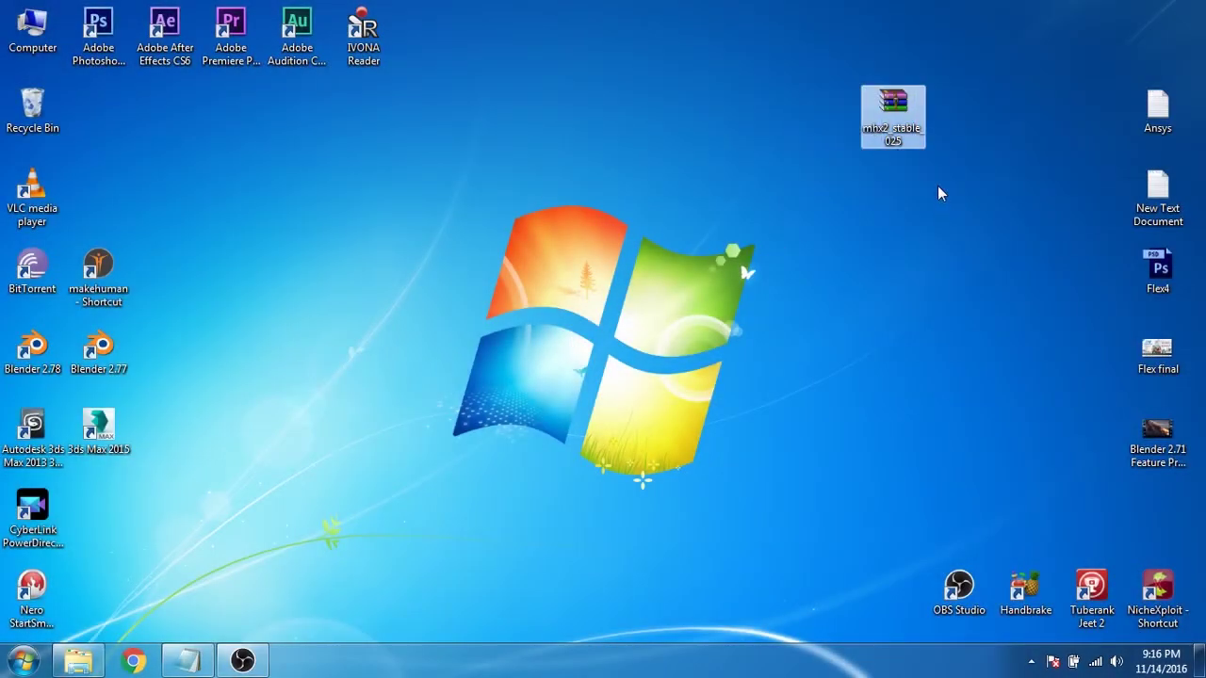
pyautogui.rightClick(895, 105)
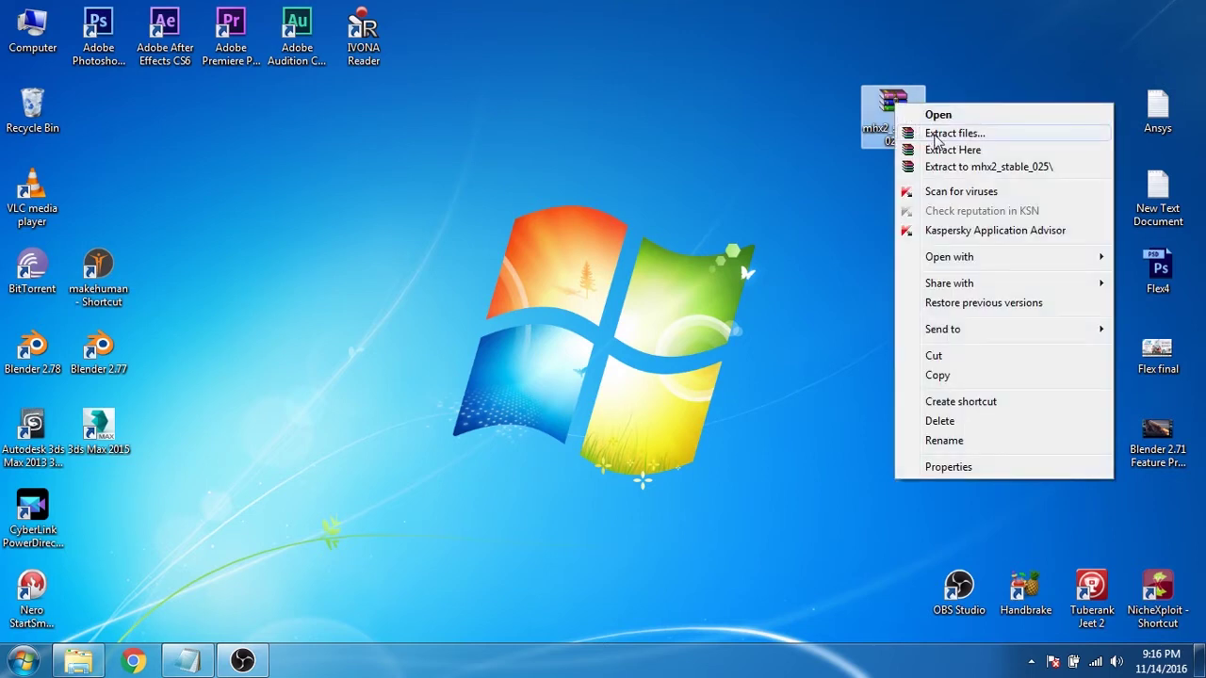
pyautogui.click(953, 134)
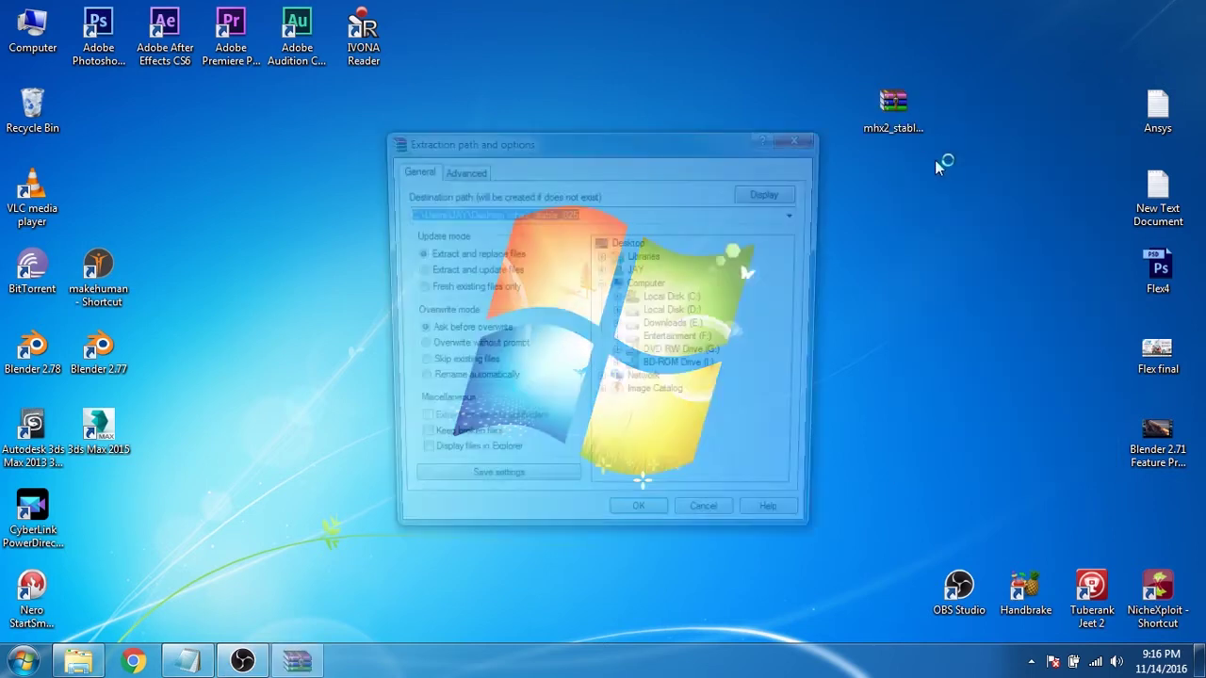
pyautogui.click(641, 527)
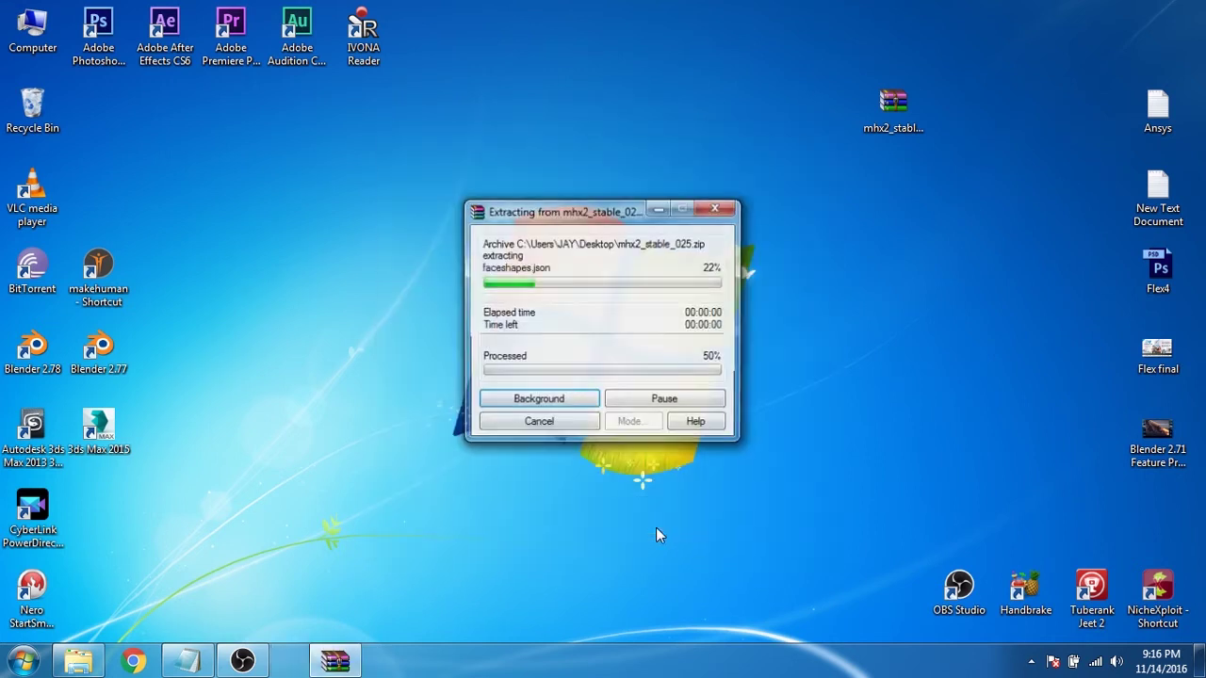
# Step: Open the extracted mhx2_stable_025 folder and place its window on the right half
pyautogui.moveTo(97, 106); pyautogui.dragTo(694, 105)
pyautogui.doubleClick(670, 119)
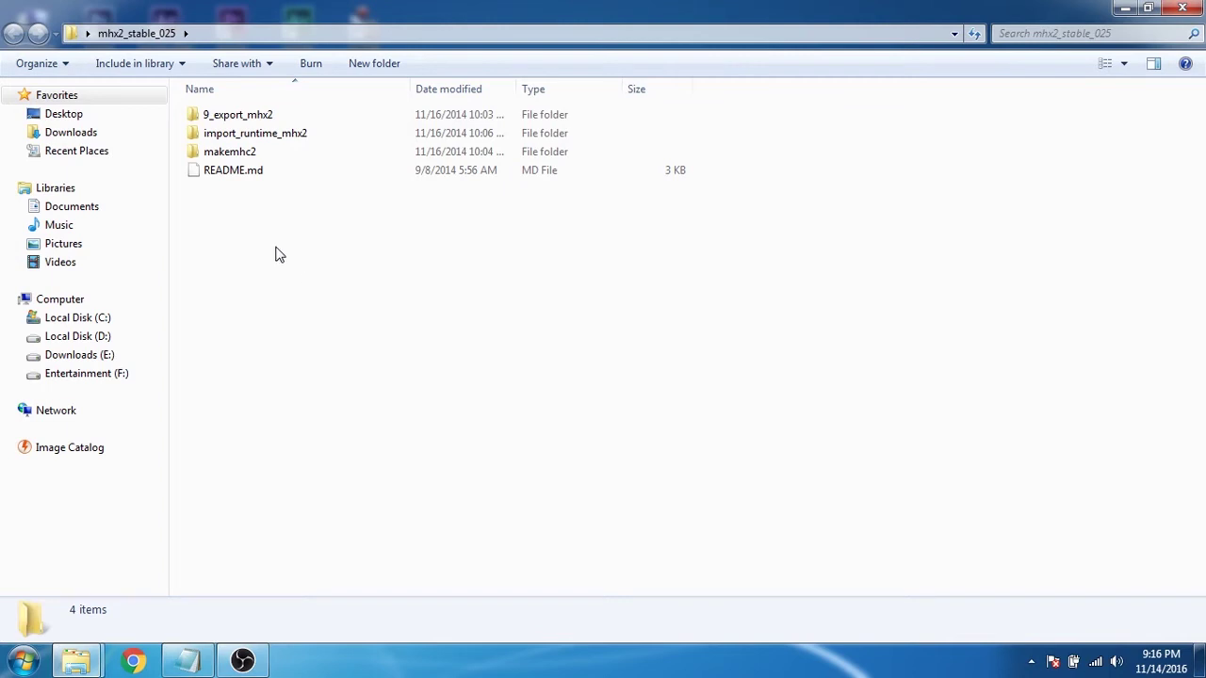
pyautogui.moveTo(179, 125); pyautogui.dragTo(250, 162)
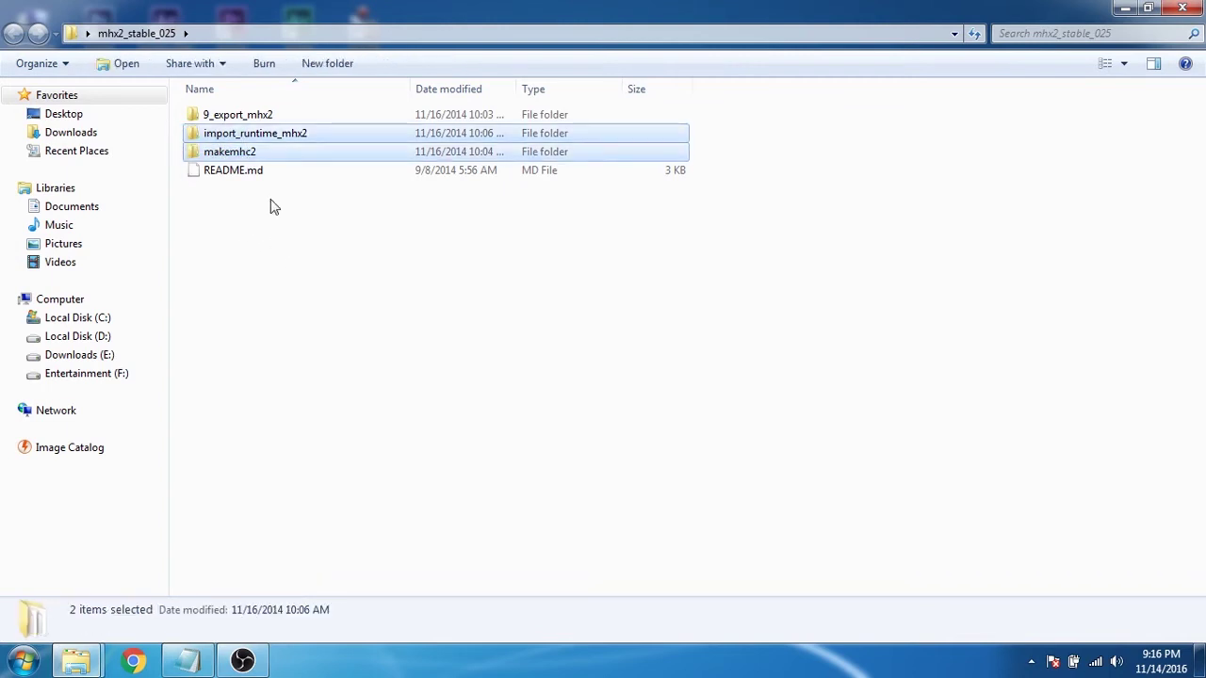
pyautogui.moveTo(295, 8); pyautogui.dragTo(717, 19)
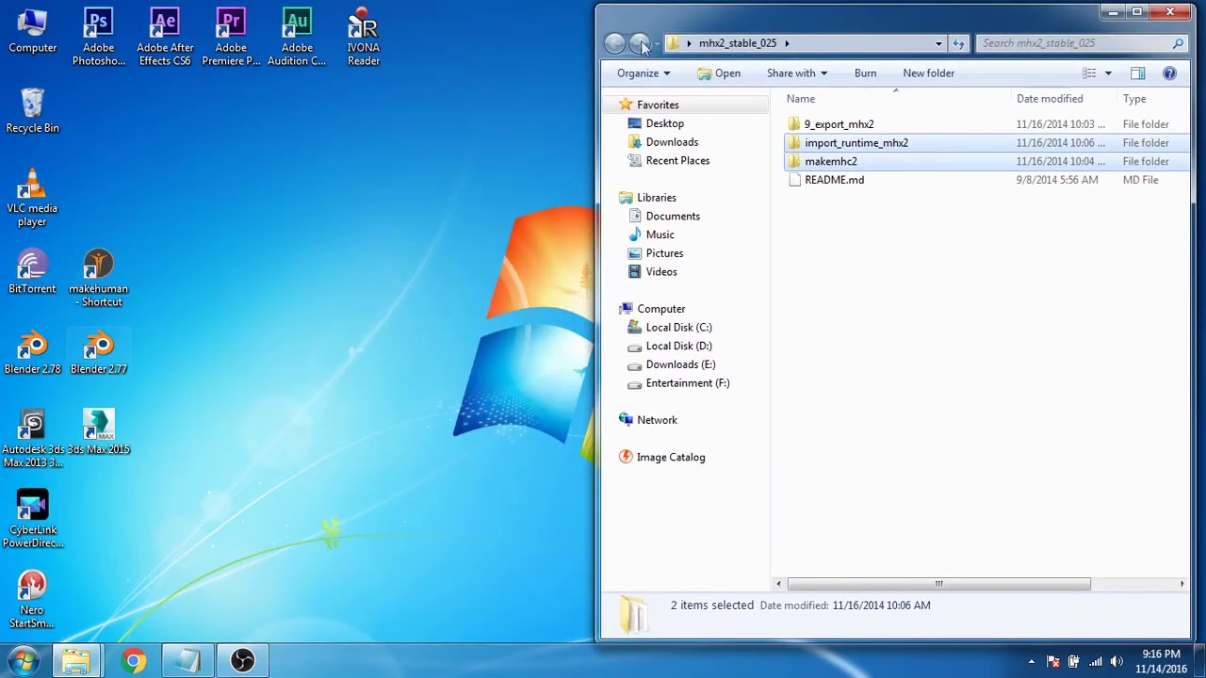
# Step: Open Blender 2.78's install location and browse to 2.78\scripts\addons
pyautogui.rightClick(43, 370)
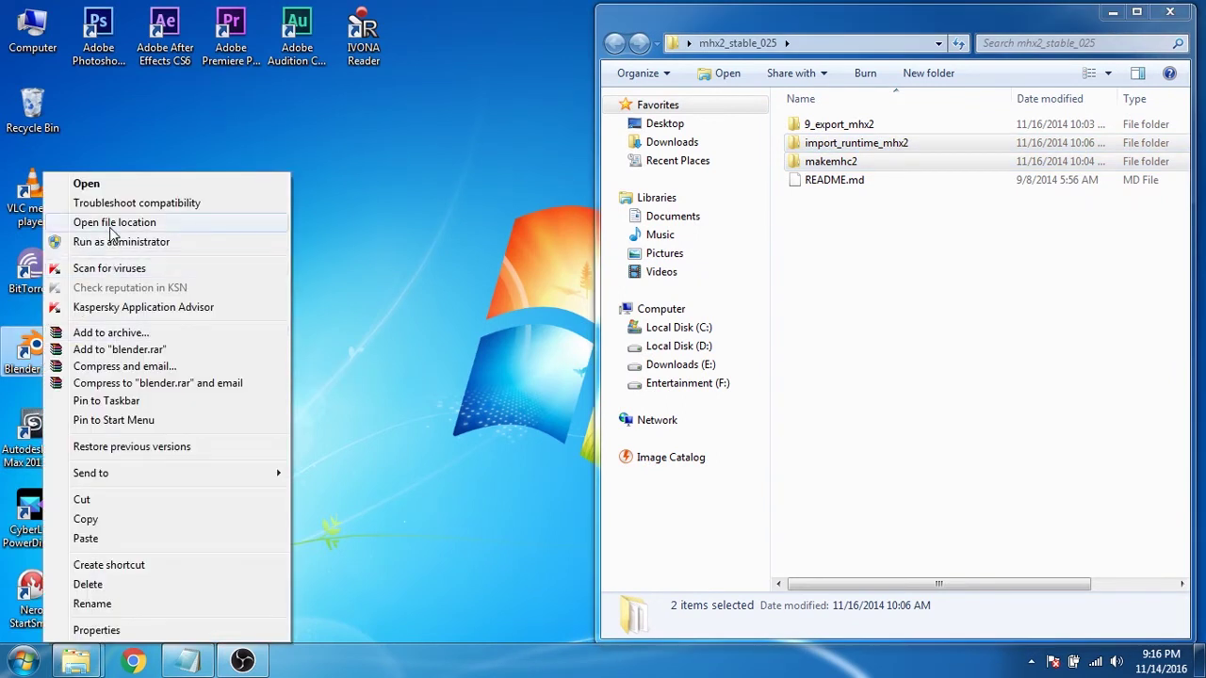
pyautogui.click(109, 228)
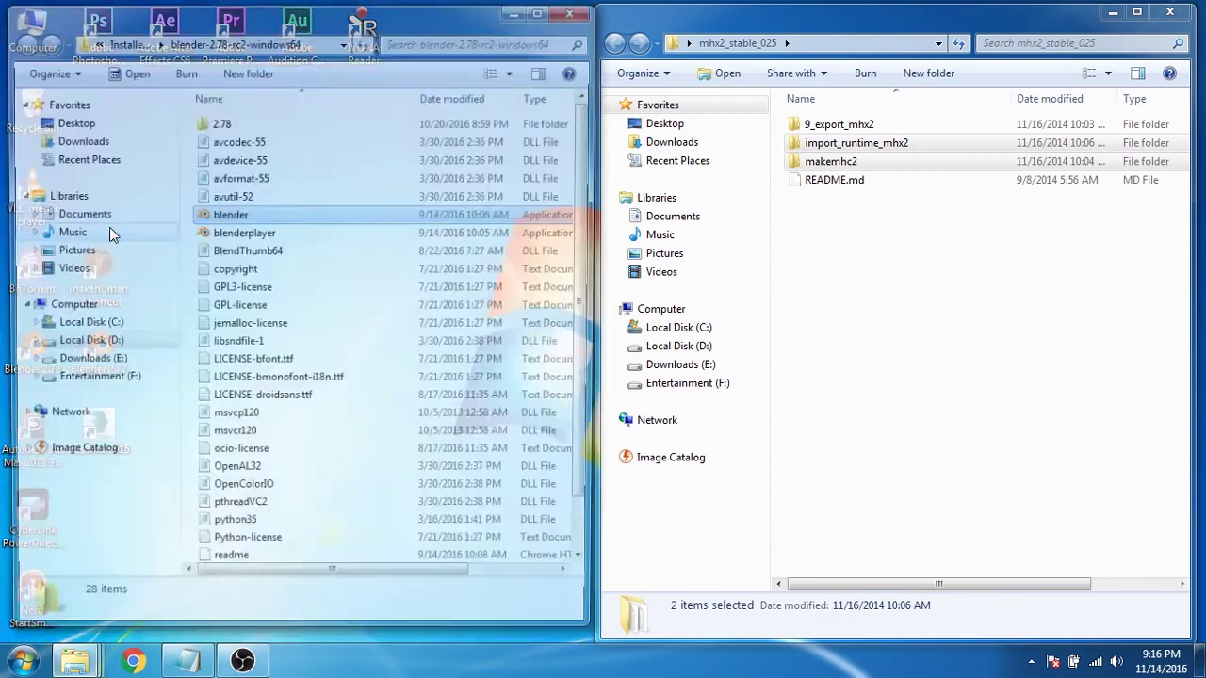
pyautogui.doubleClick(214, 127)
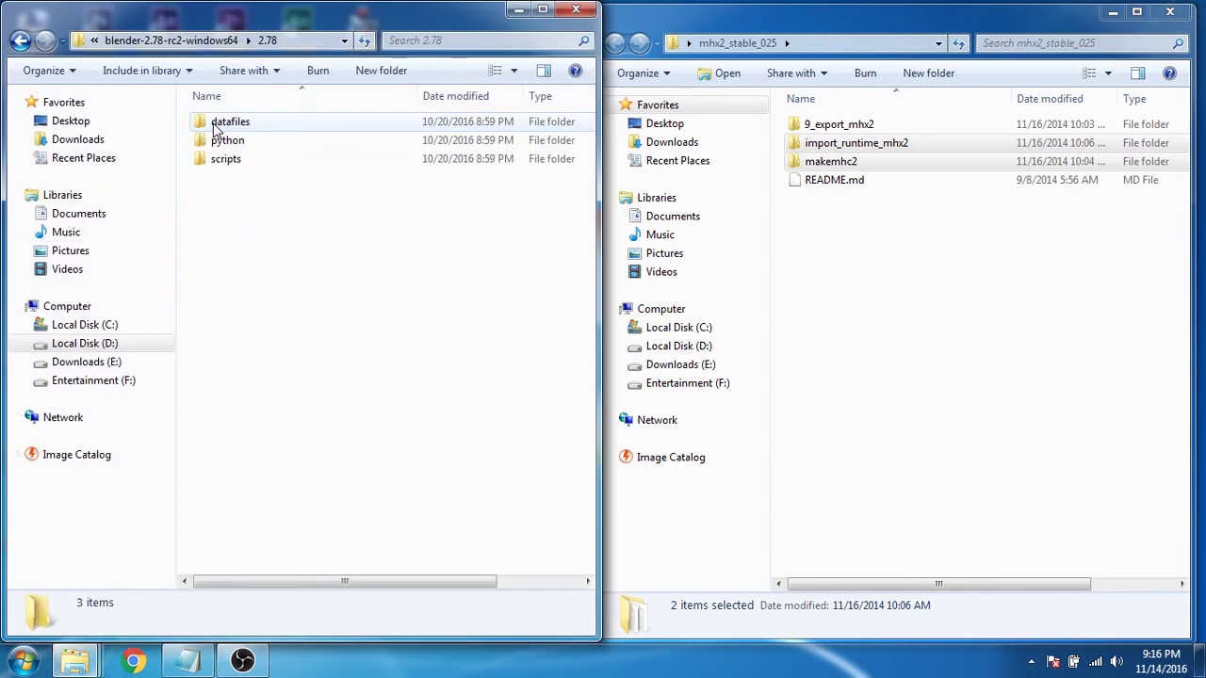
pyautogui.doubleClick(226, 157)
pyautogui.doubleClick(226, 129)
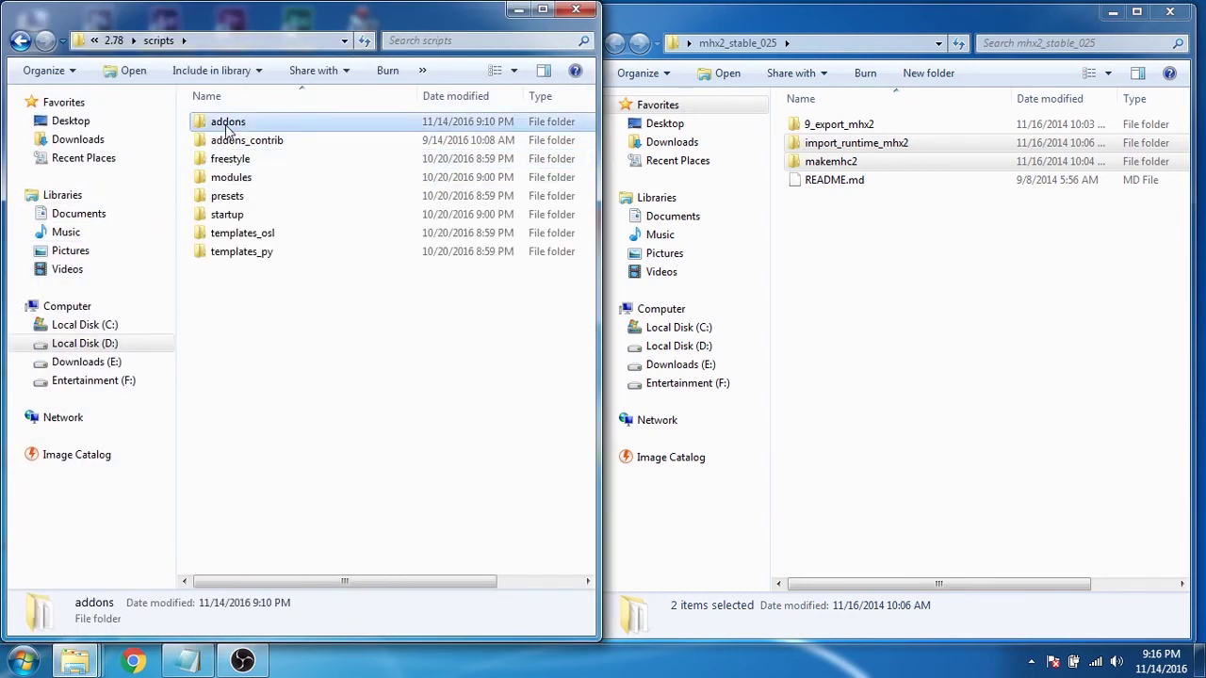
# Step: Cut import_runtime_mhx2 and makemhc2 and paste them into the addons folder
pyautogui.click(850, 294)
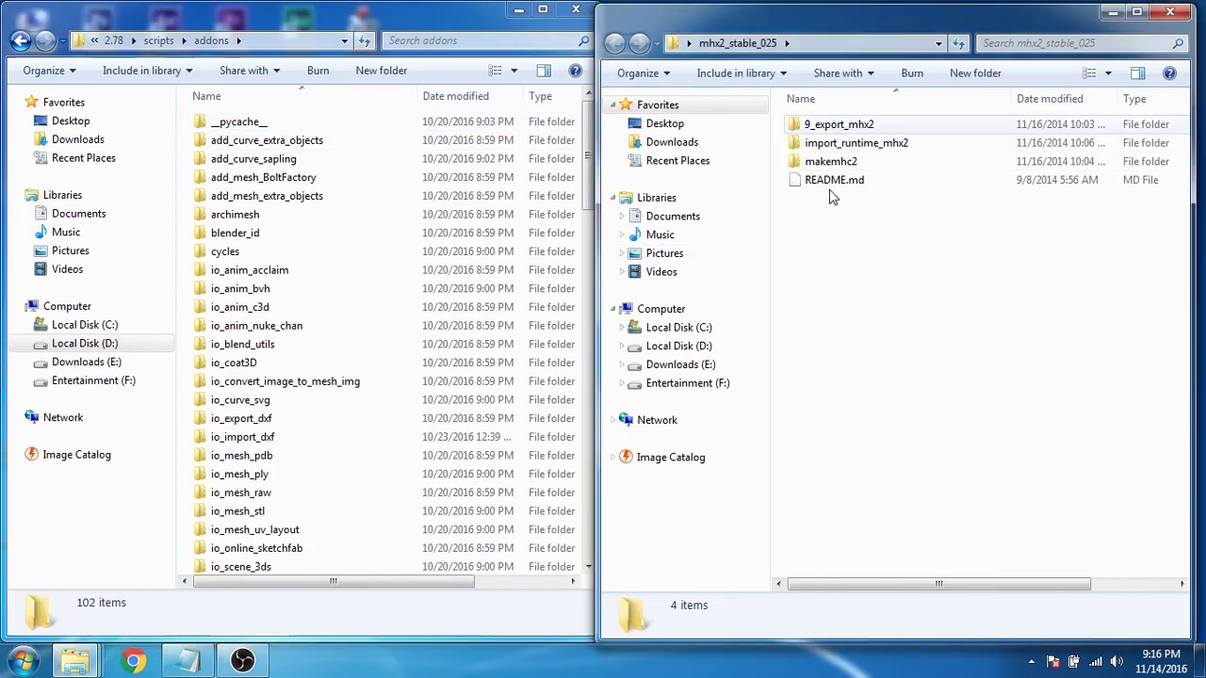
pyautogui.click(844, 147)
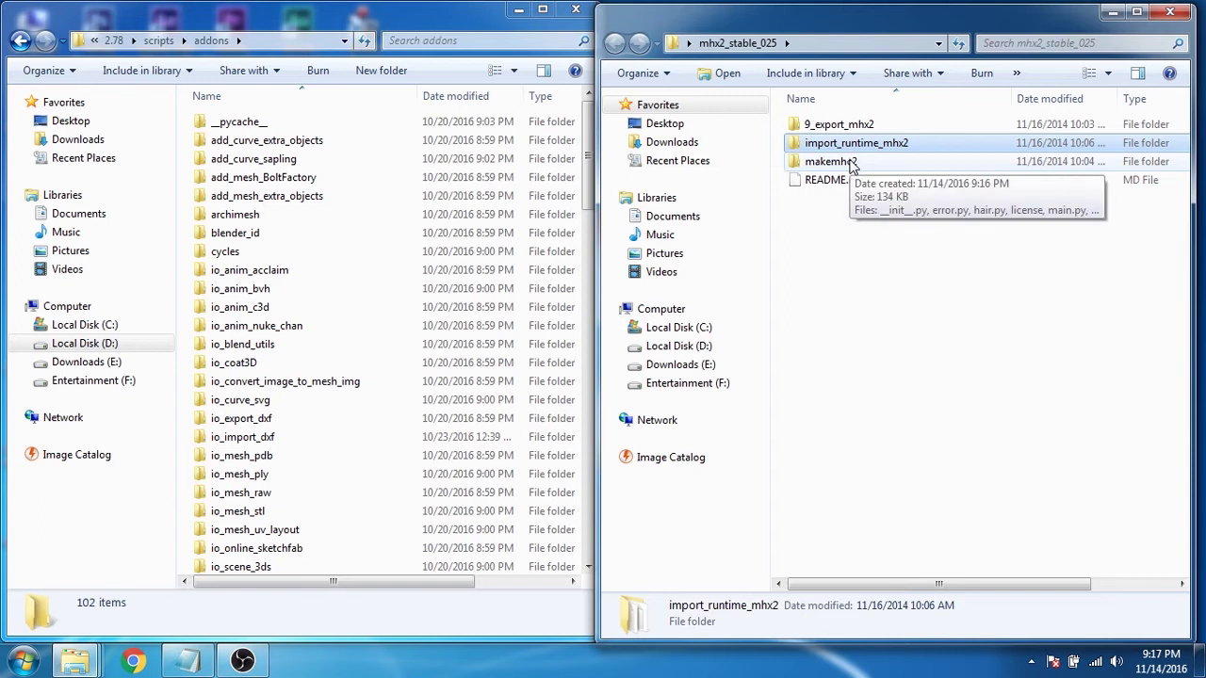
pyautogui.keyDown('ctrl'); pyautogui.click(850, 166); pyautogui.keyUp('ctrl')
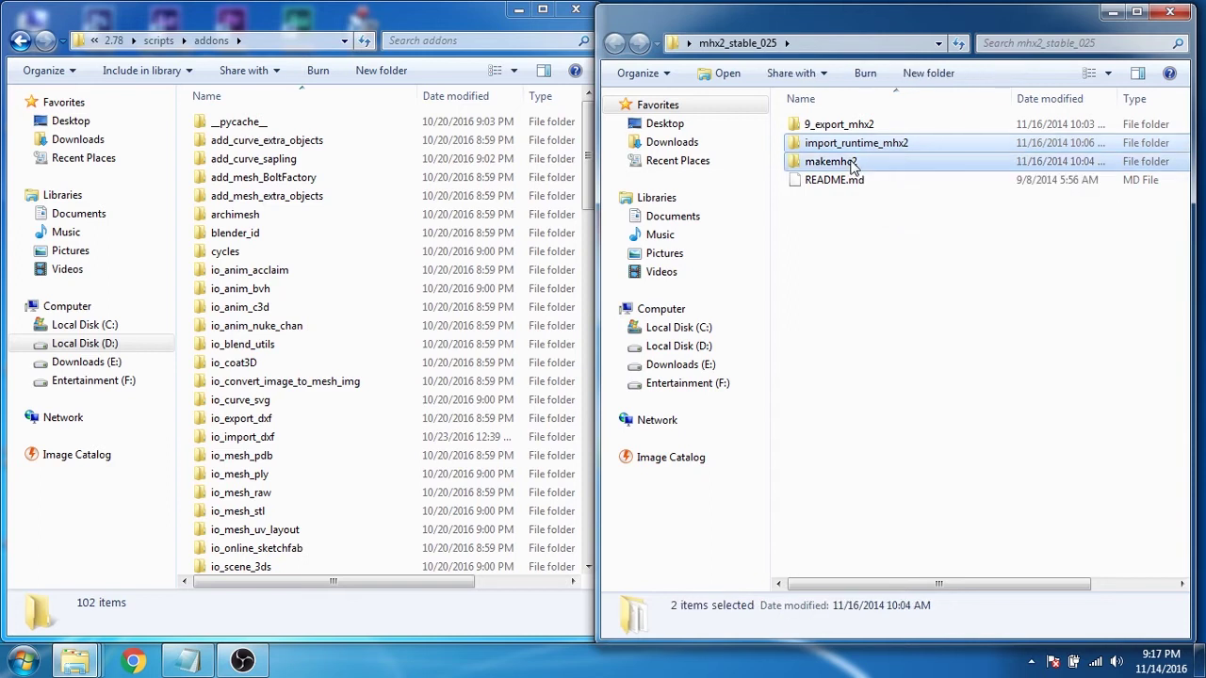
pyautogui.rightClick(802, 142)
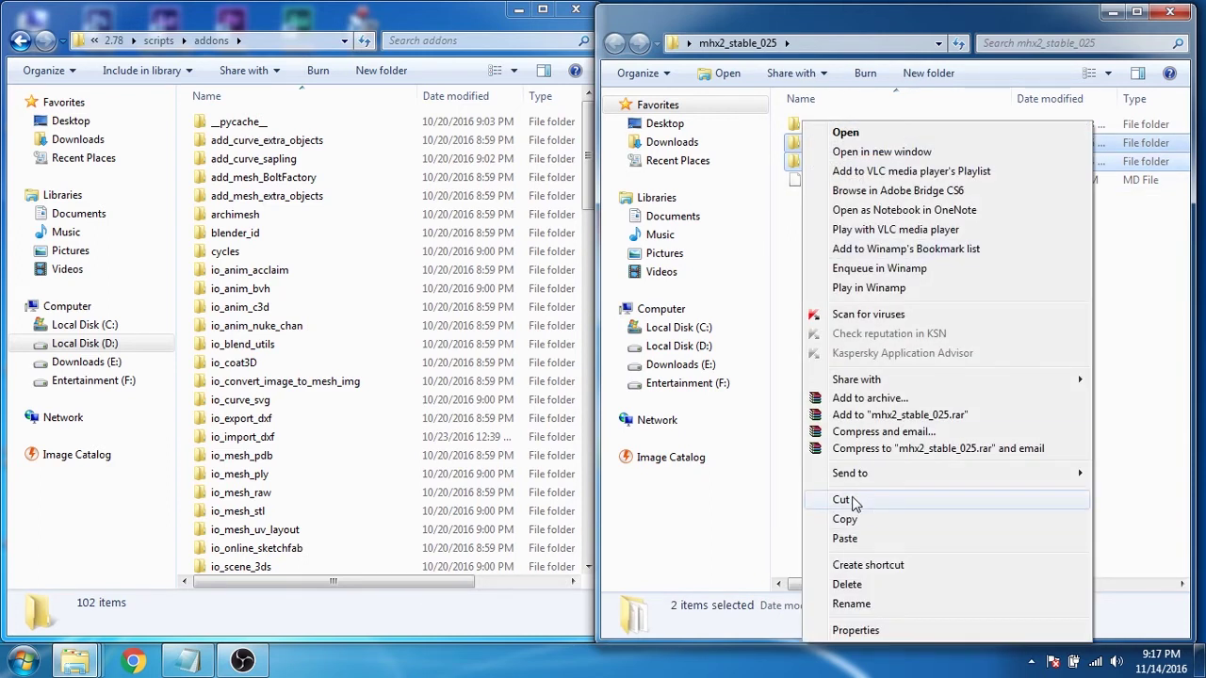
pyautogui.click(855, 500)
pyautogui.click(185, 233)
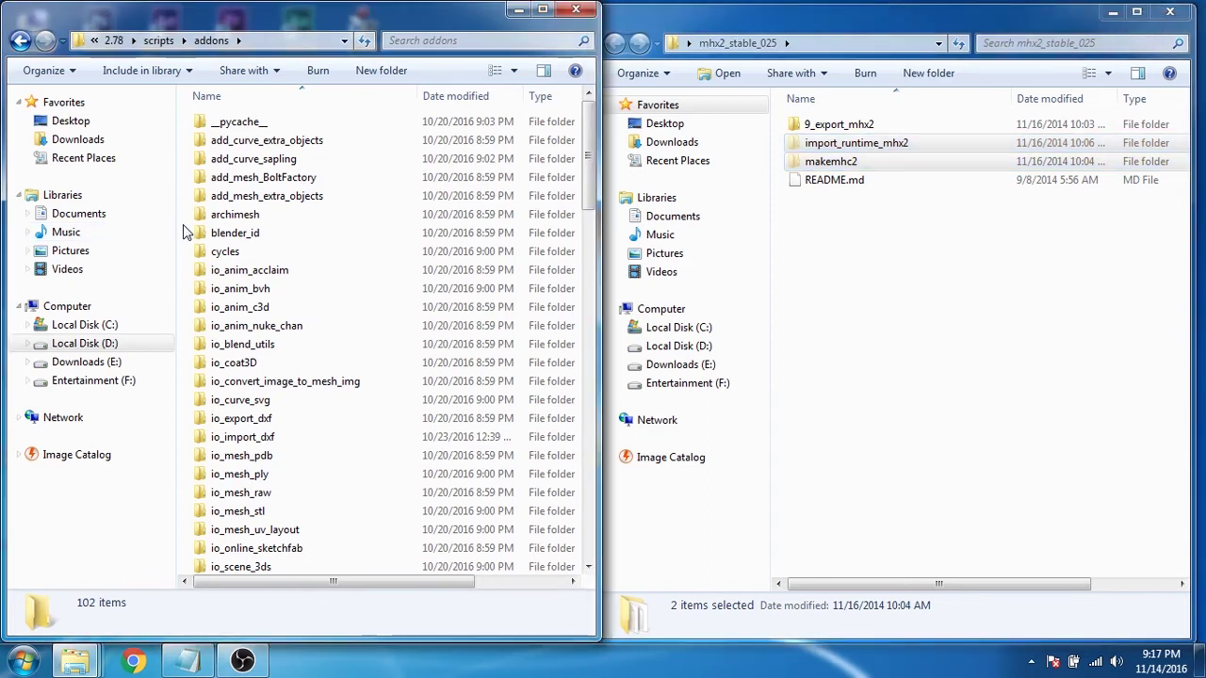
pyautogui.rightClick(186, 233)
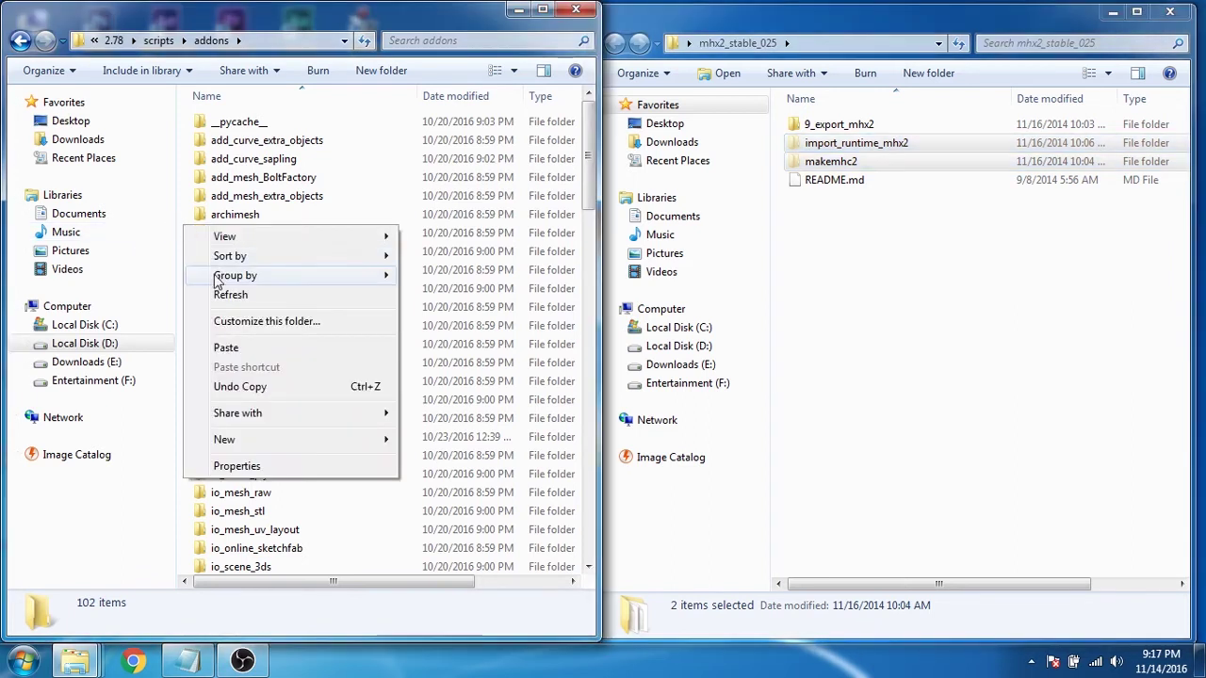
pyautogui.click(277, 347)
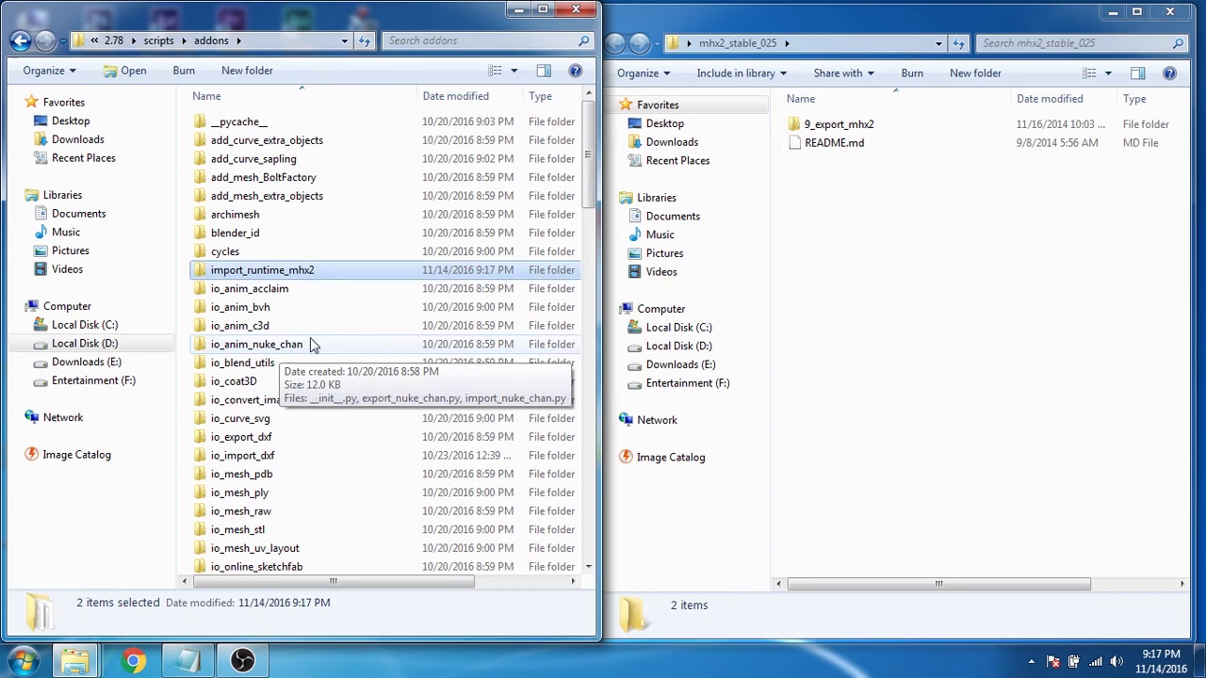
# Step: Open the plugins folder inside MakeHuman's installation directory
pyautogui.click(517, 10)
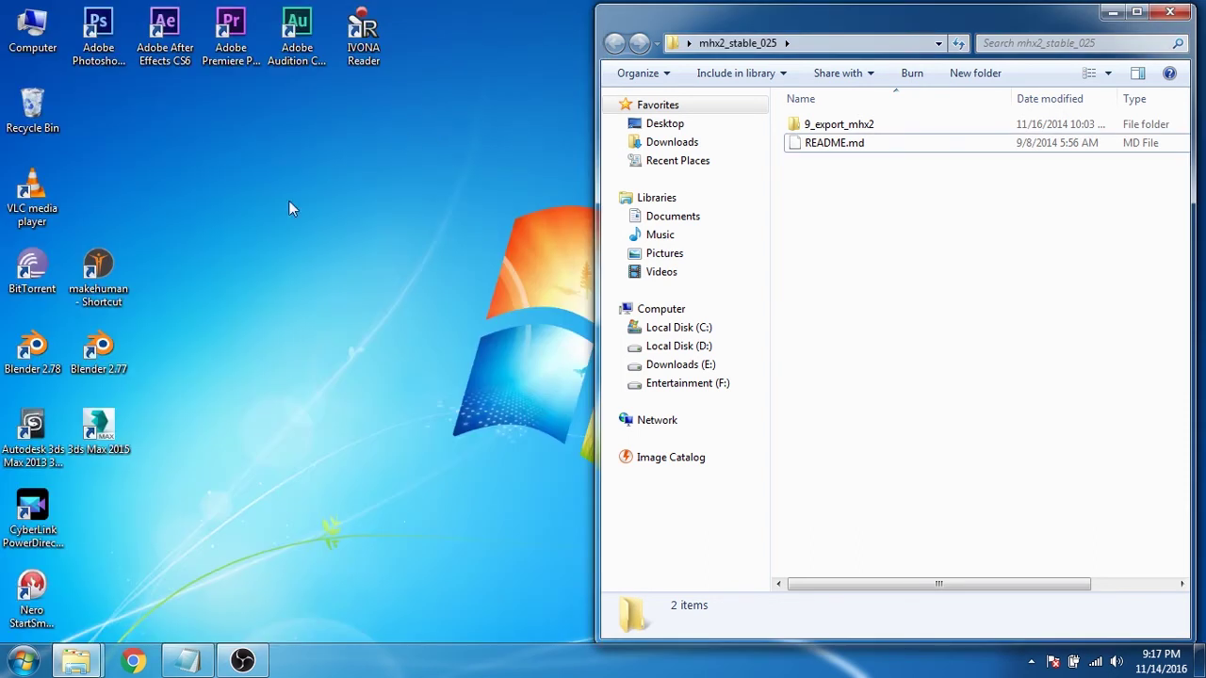
pyautogui.rightClick(101, 278)
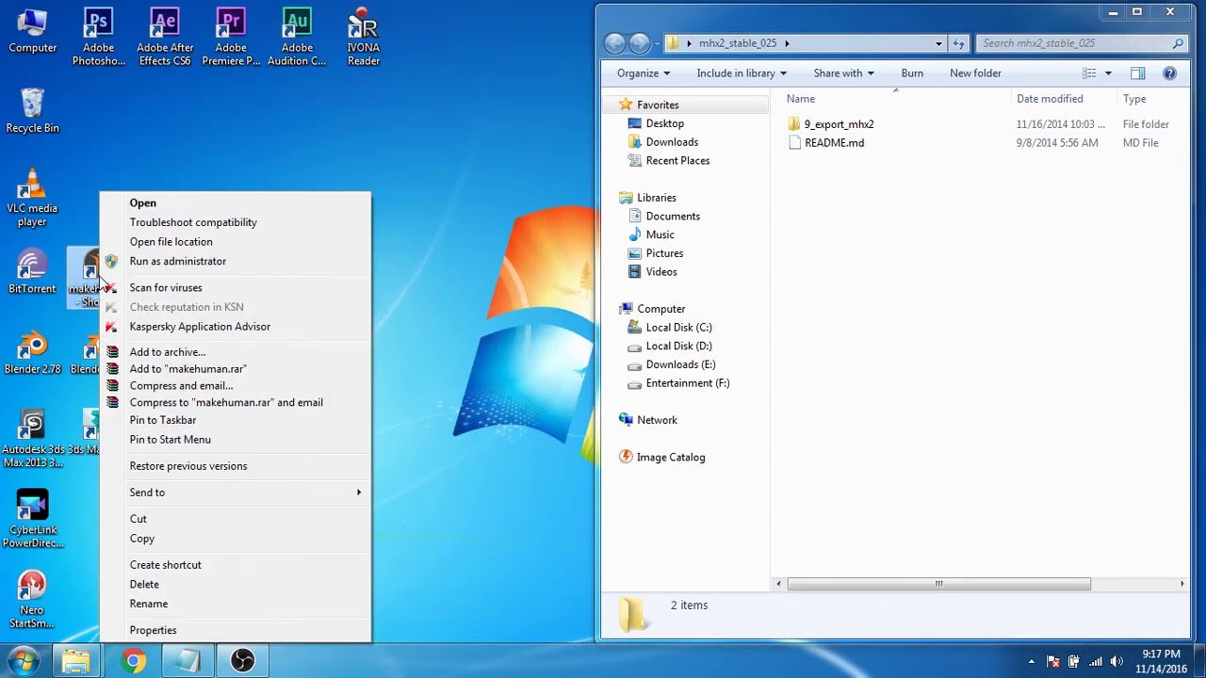
pyautogui.click(168, 247)
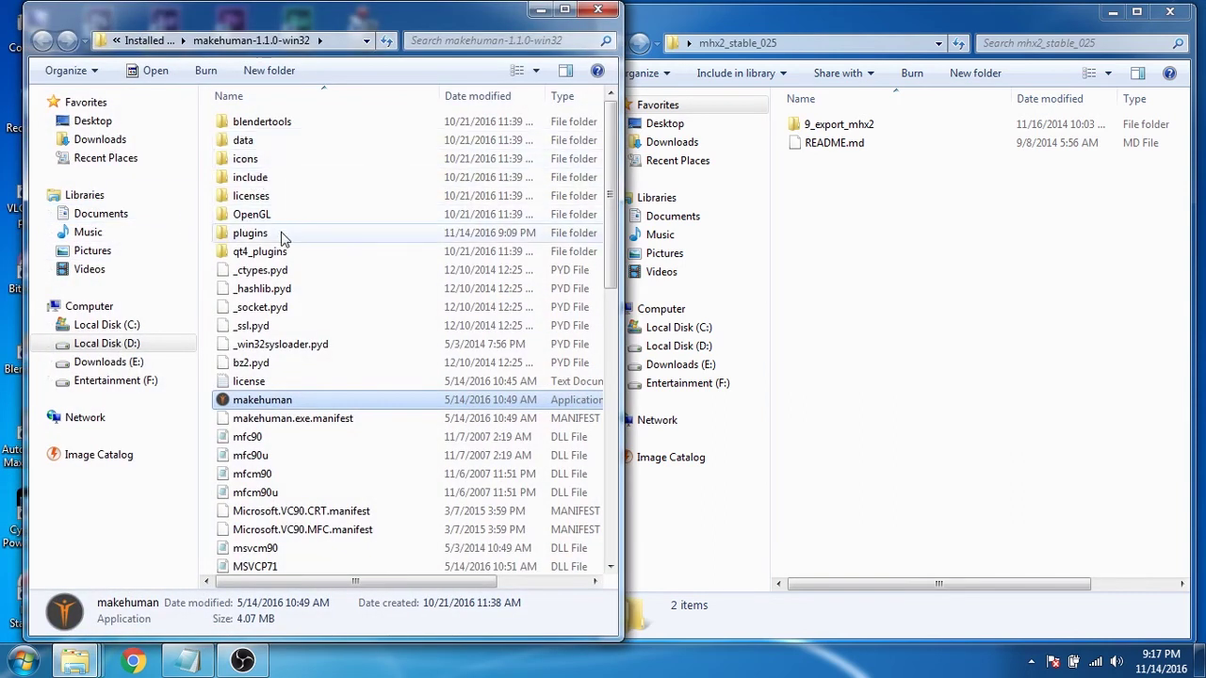
pyautogui.doubleClick(282, 238)
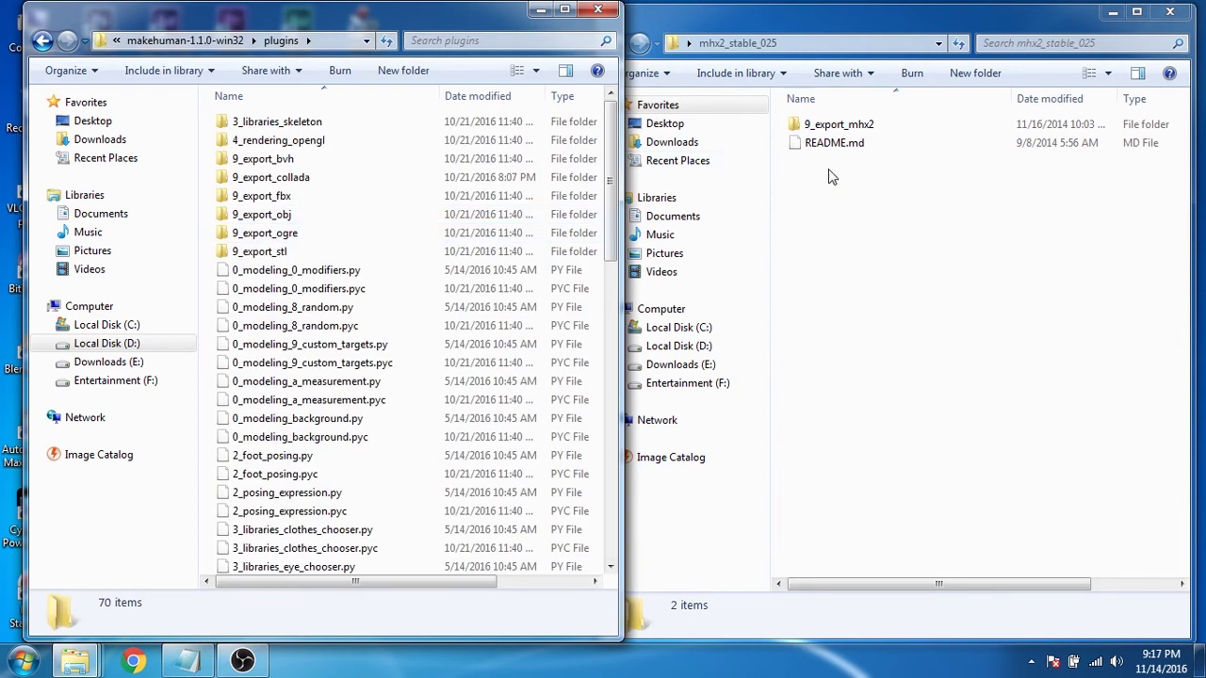
# Step: Move 9_export_mhx2 and README.md into MakeHuman's plugins folder, then close both windows
pyautogui.moveTo(828, 177); pyautogui.dragTo(826, 130)
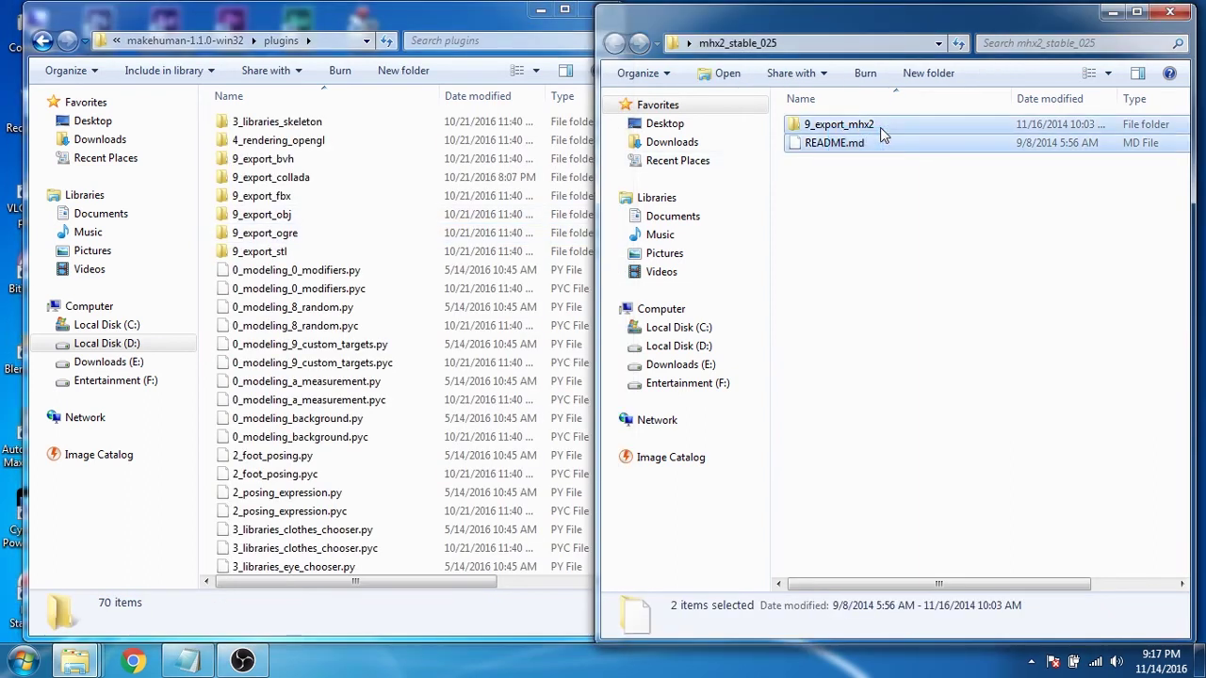
pyautogui.rightClick(826, 129)
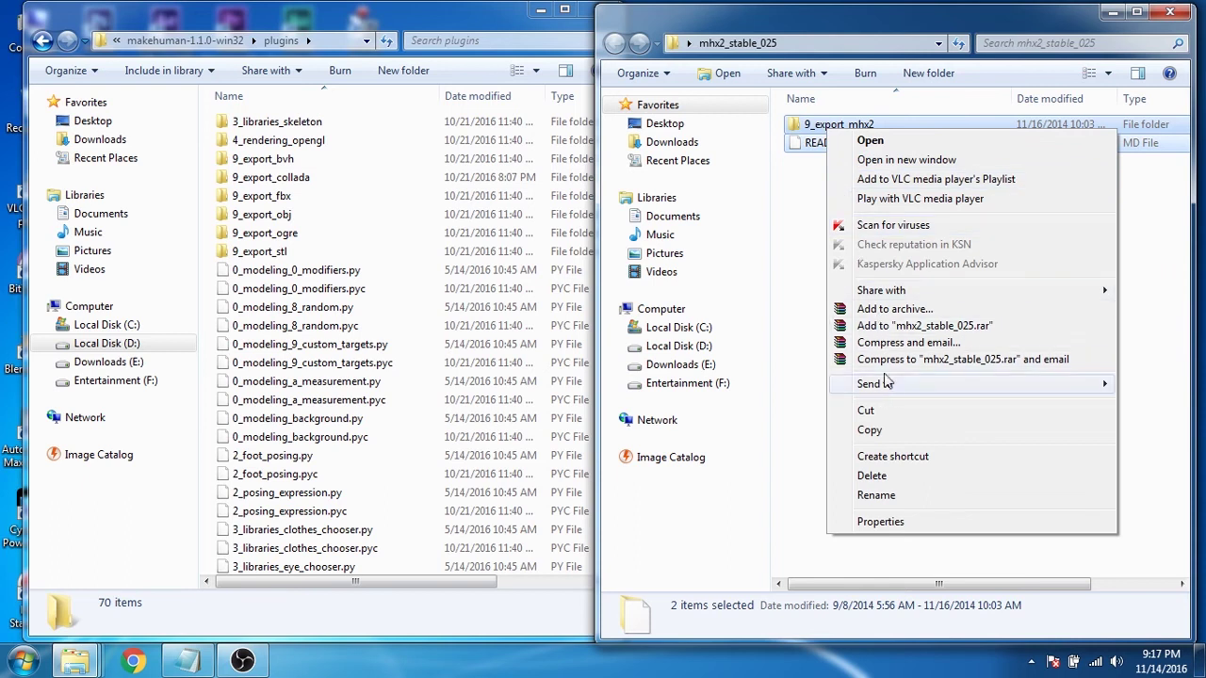
pyautogui.click(885, 411)
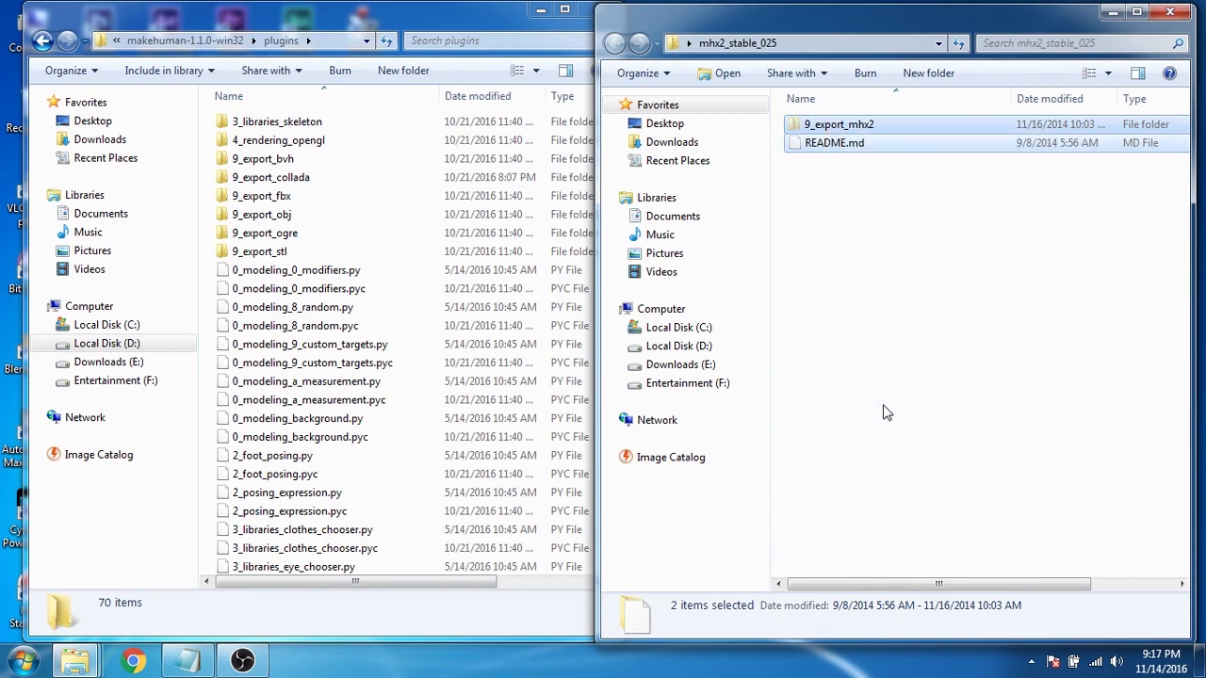
pyautogui.rightClick(205, 165)
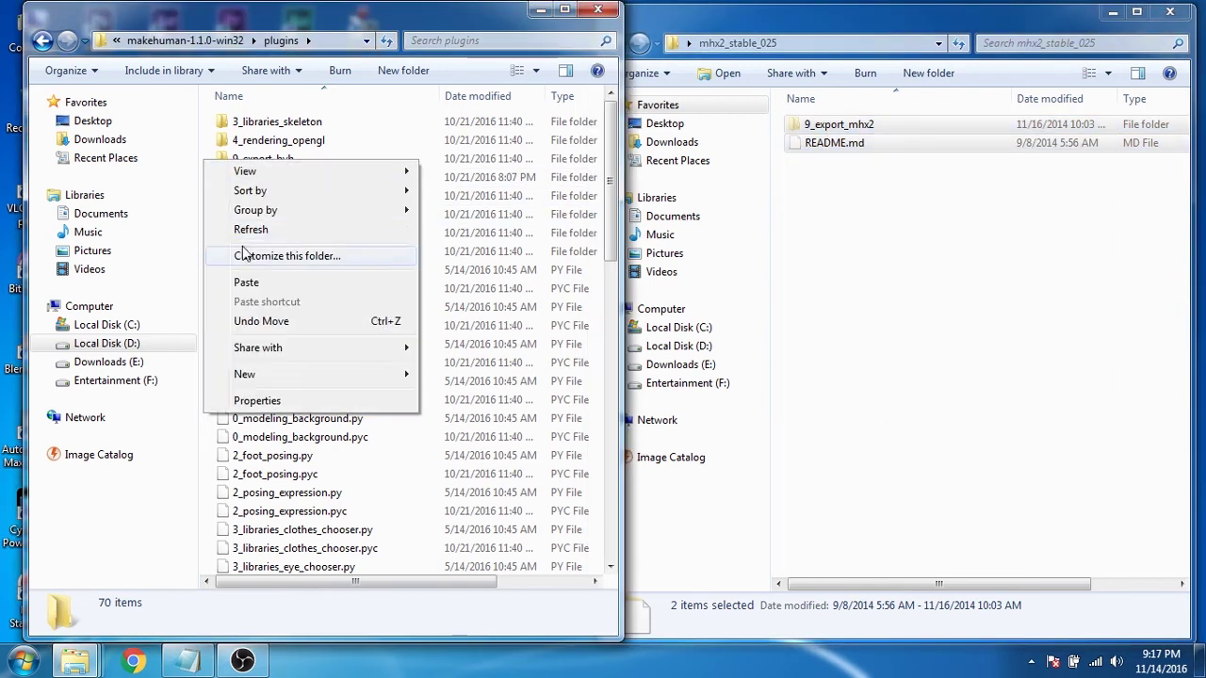
pyautogui.click(246, 282)
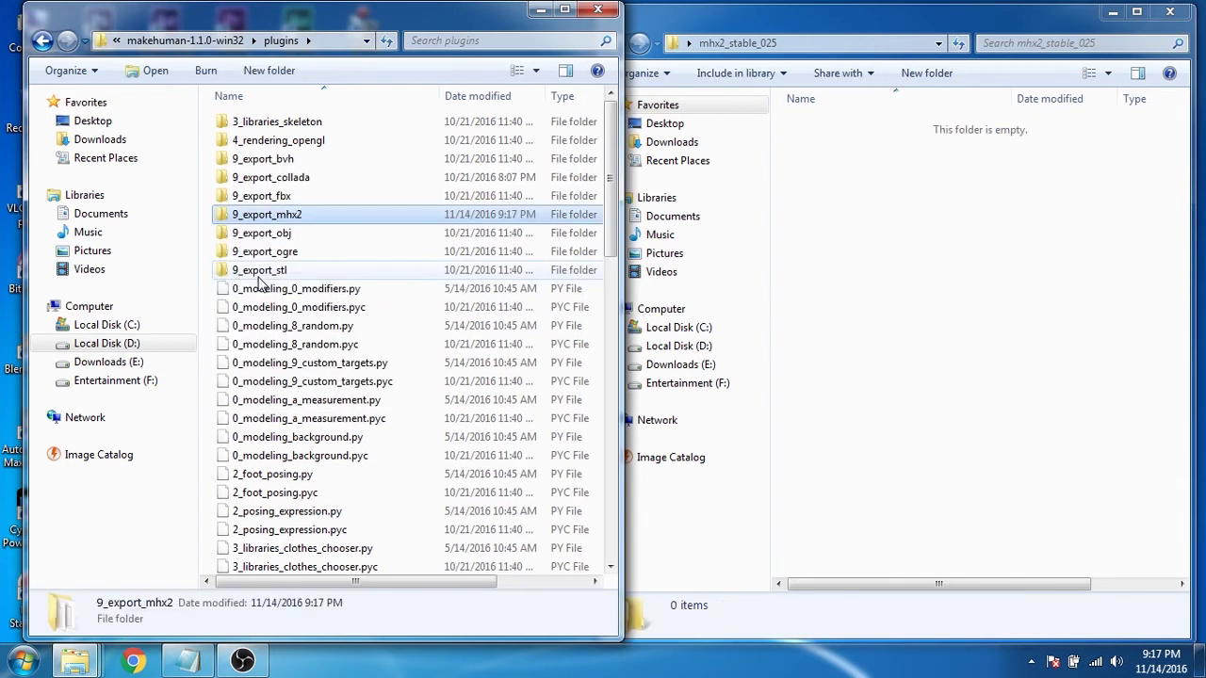
pyautogui.click(1169, 11)
pyautogui.click(564, 8)
pyautogui.click(1123, 7)
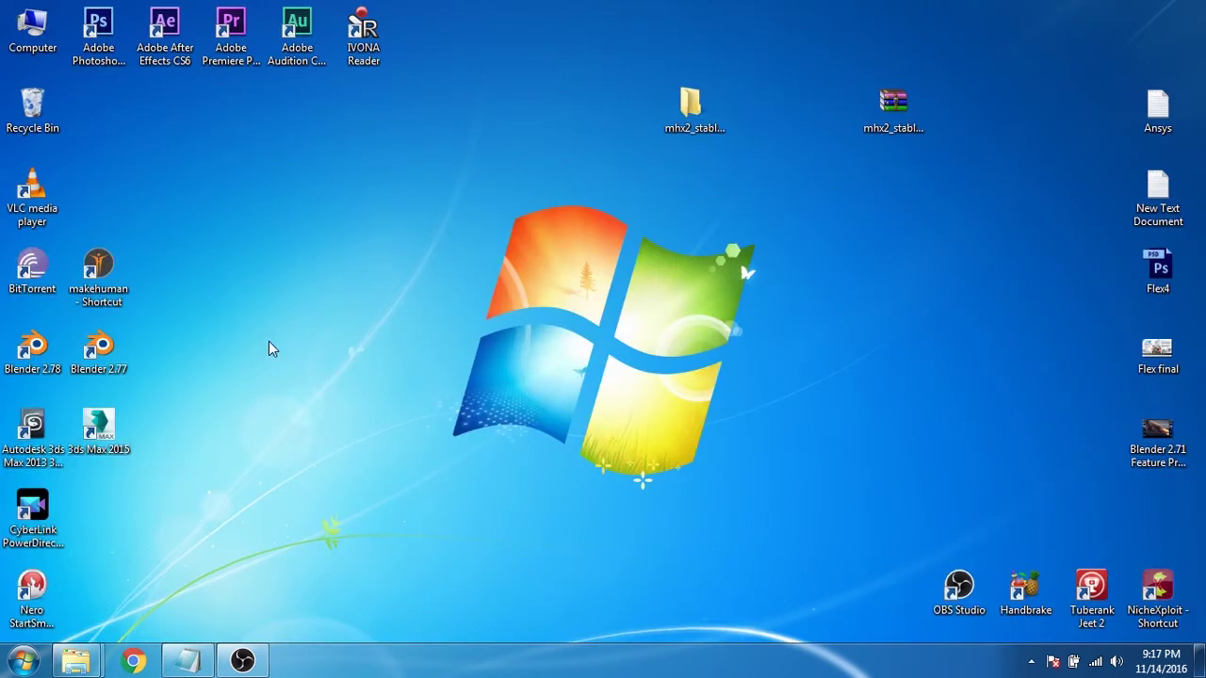
# Step: Launch MakeHuman and view Files > Export, where MakeHuman Exchange (mhx2) is listed
pyautogui.moveTo(446, 325); pyautogui.dragTo(109, 301)
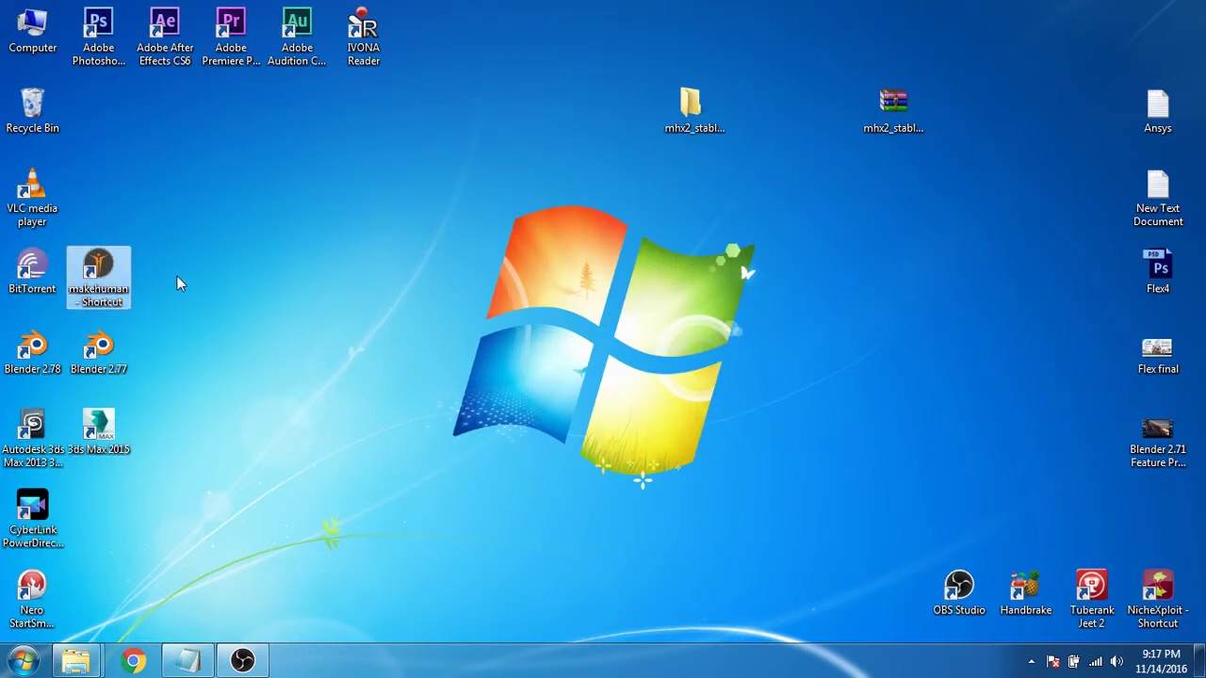
pyautogui.doubleClick(118, 272)
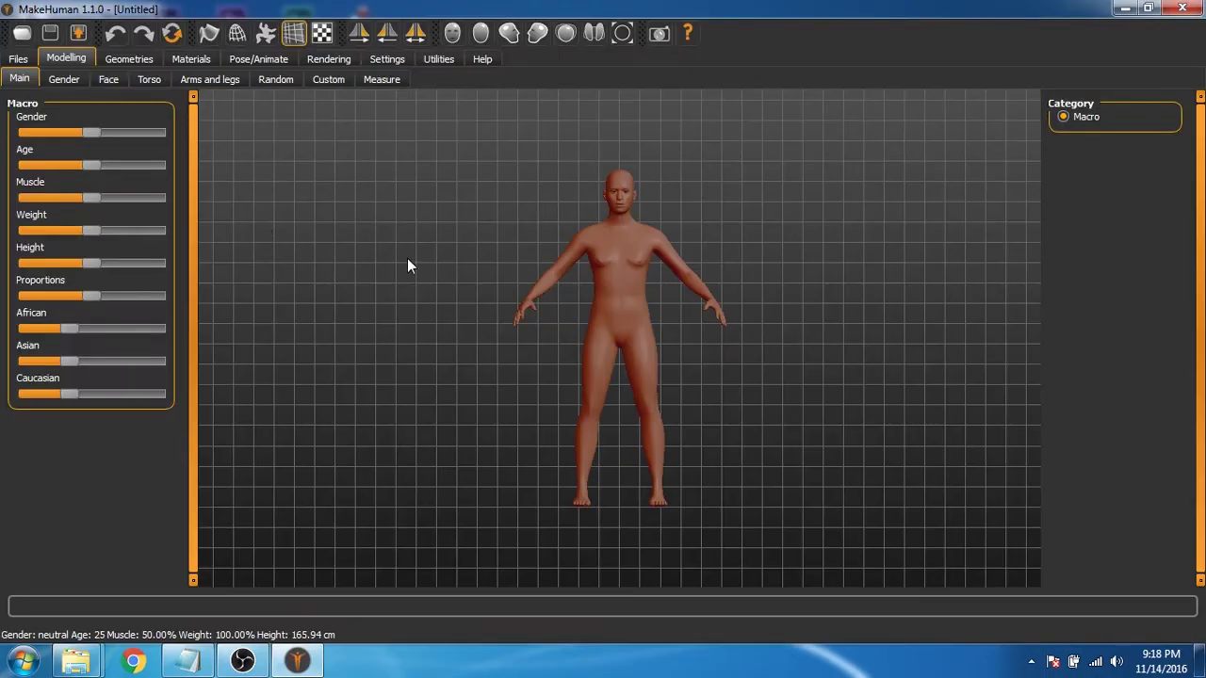
pyautogui.click(22, 62)
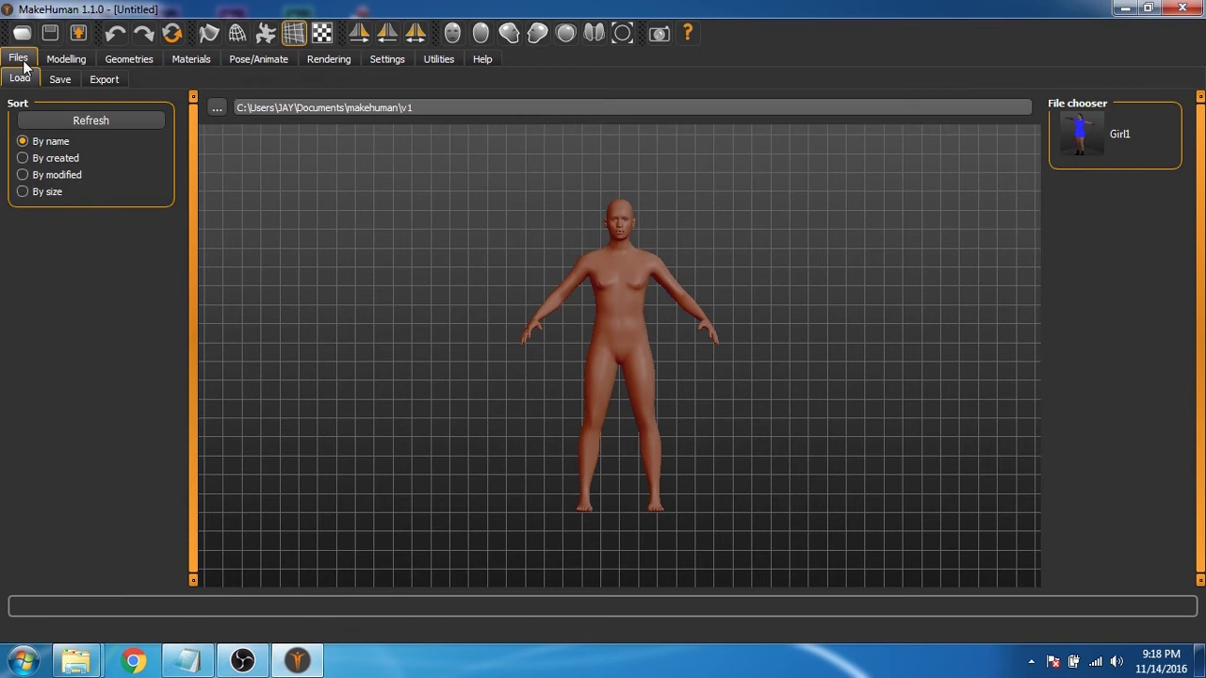
pyautogui.click(105, 80)
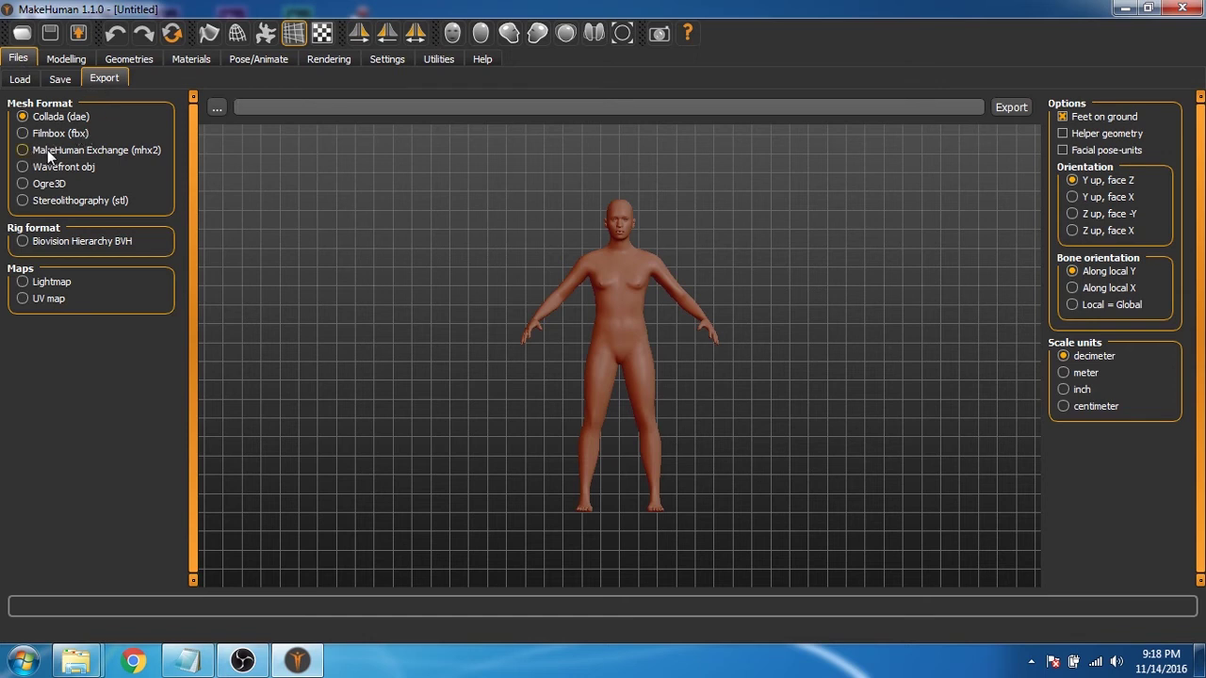
# Step: Minimize MakeHuman and launch Blender 2.78 from its desktop shortcut
pyautogui.click(1122, 8)
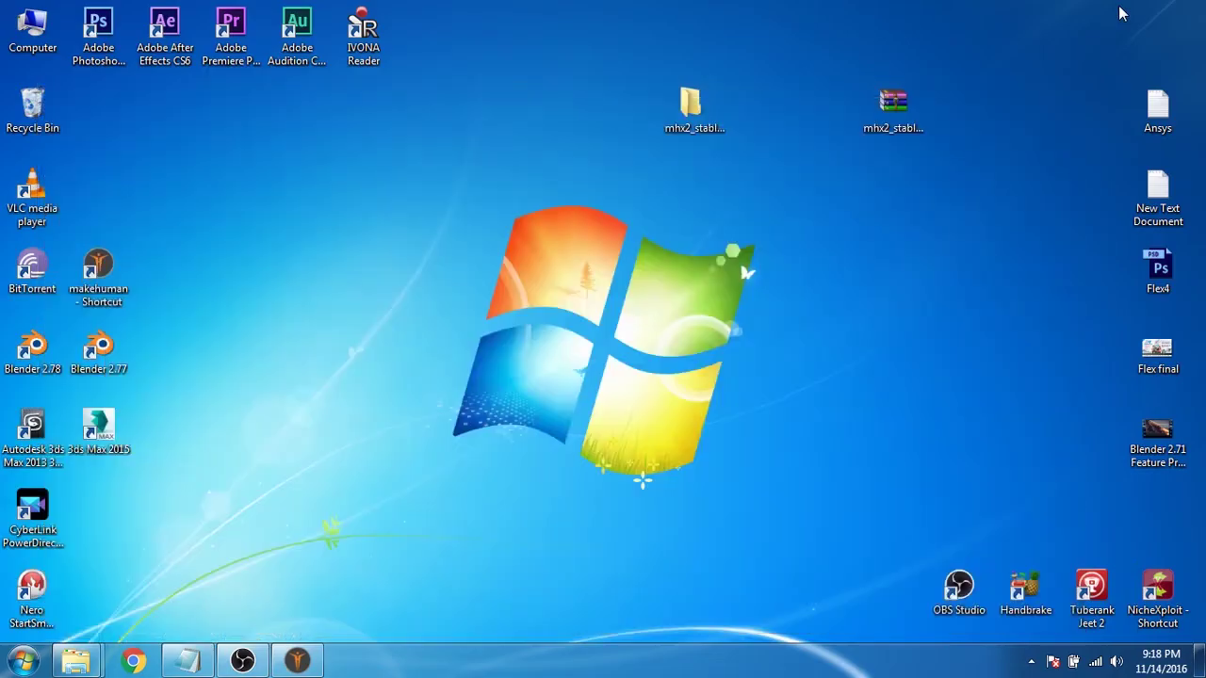
pyautogui.click(41, 348)
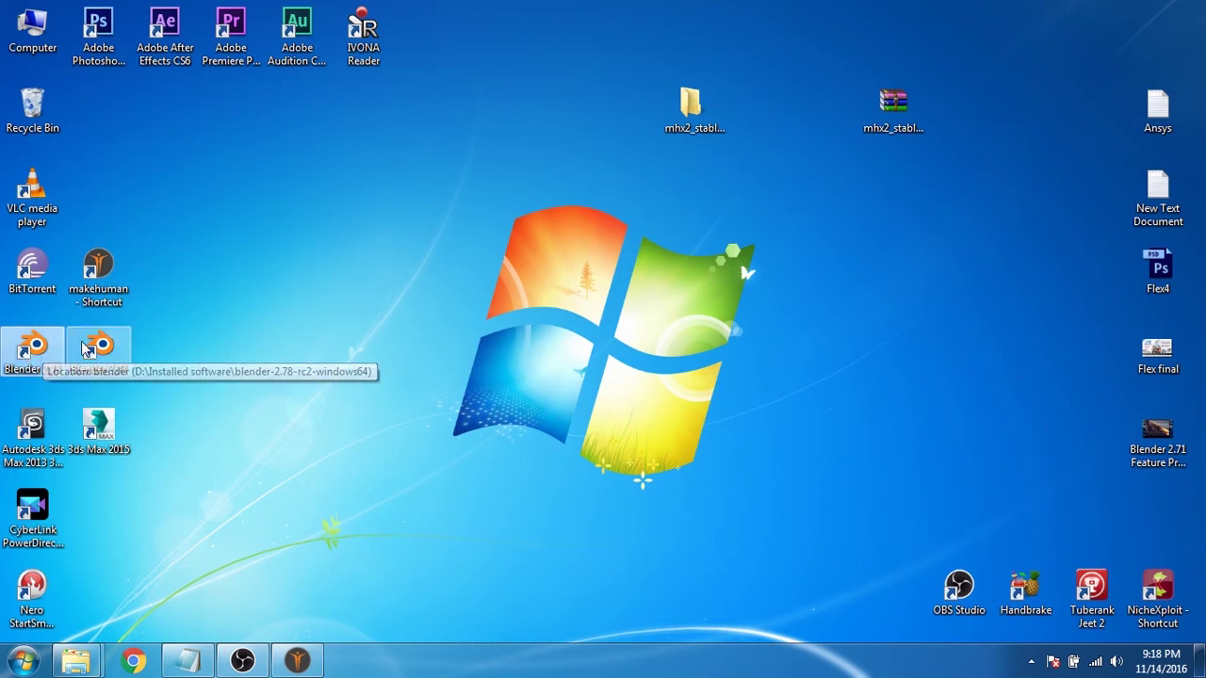
pyautogui.doubleClick(46, 345)
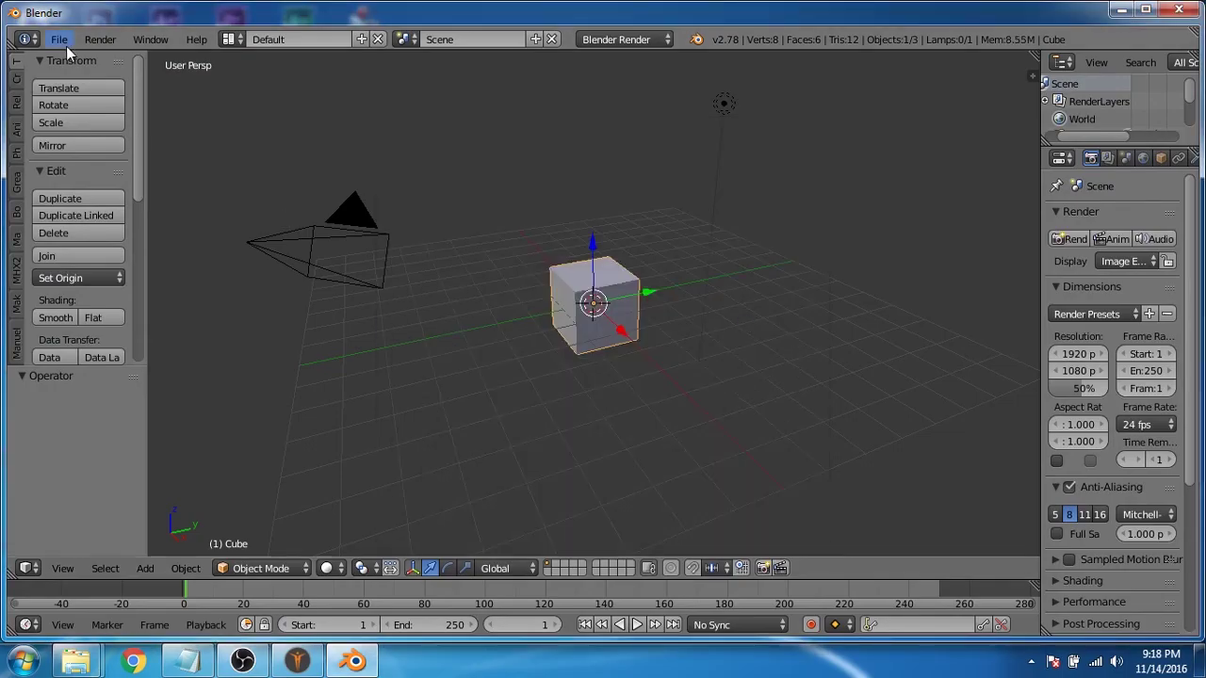
# Step: Filter the User Preferences add-ons by "make" to show the MakeHuman add-ons
pyautogui.click(61, 40)
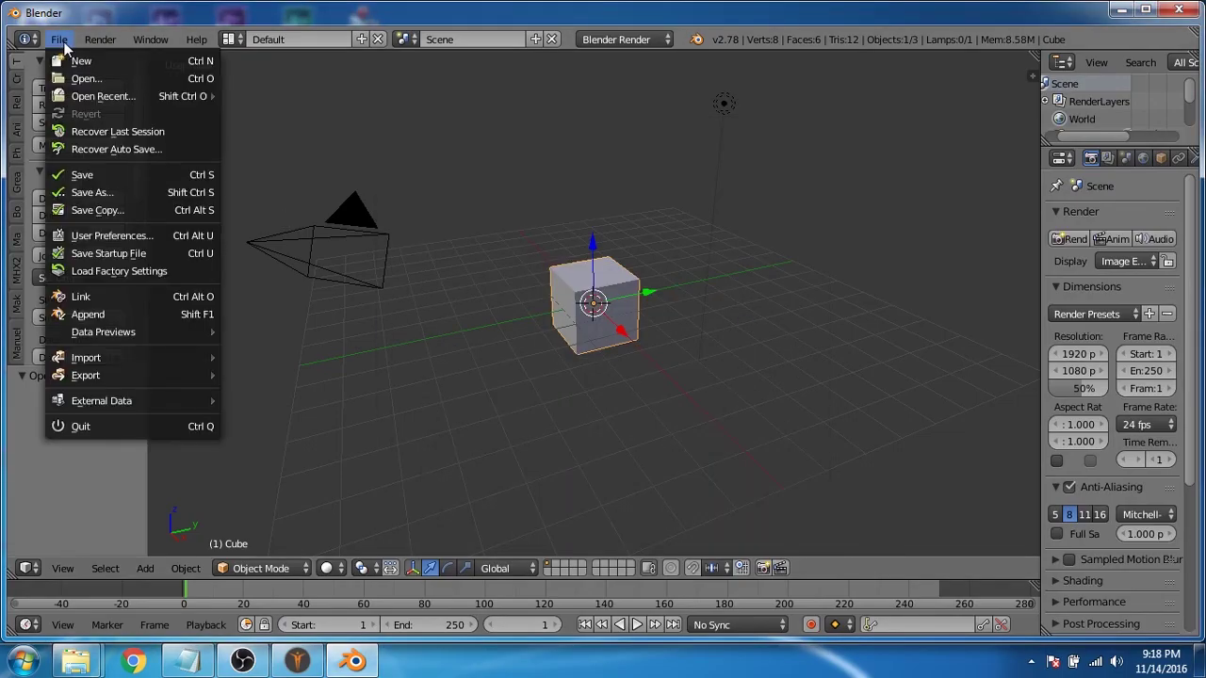
pyautogui.click(107, 235)
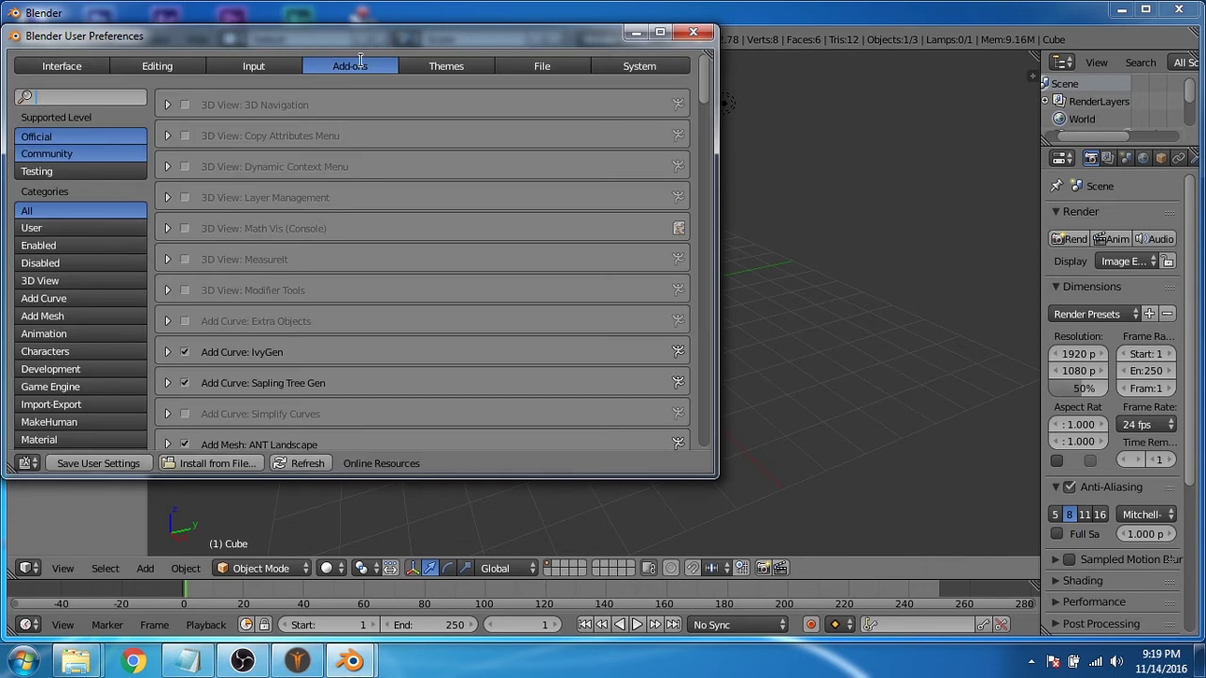
pyautogui.click(71, 98)
pyautogui.write('make')
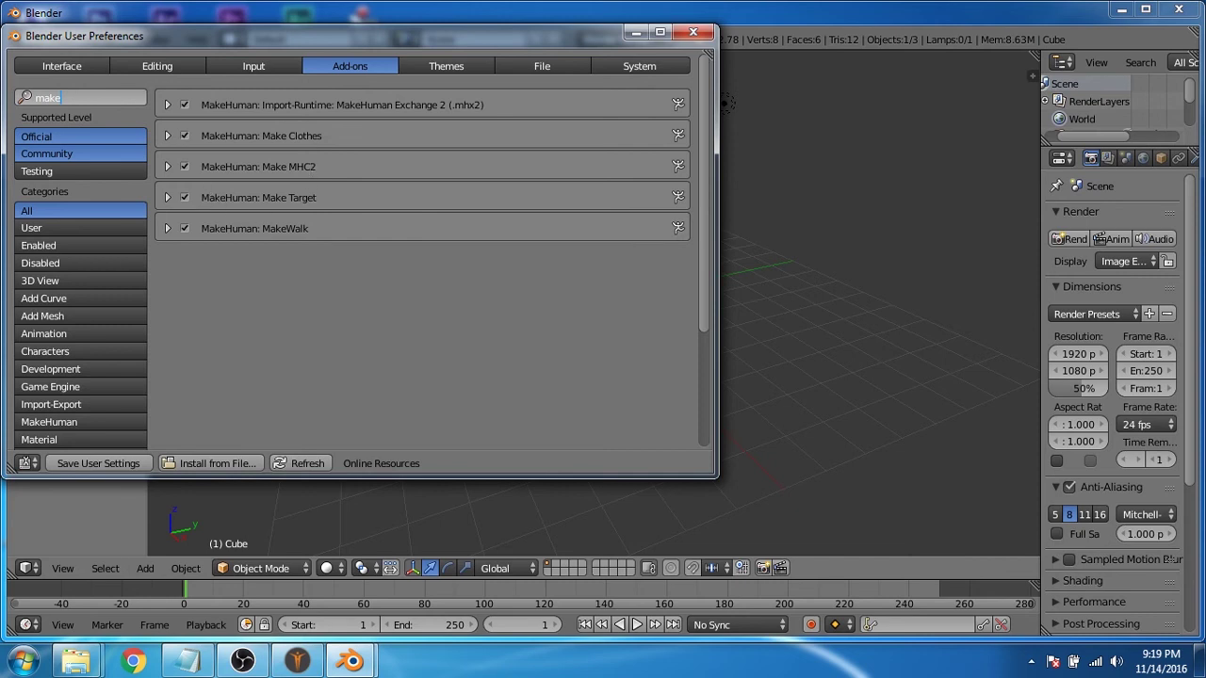
pyautogui.press('Return')
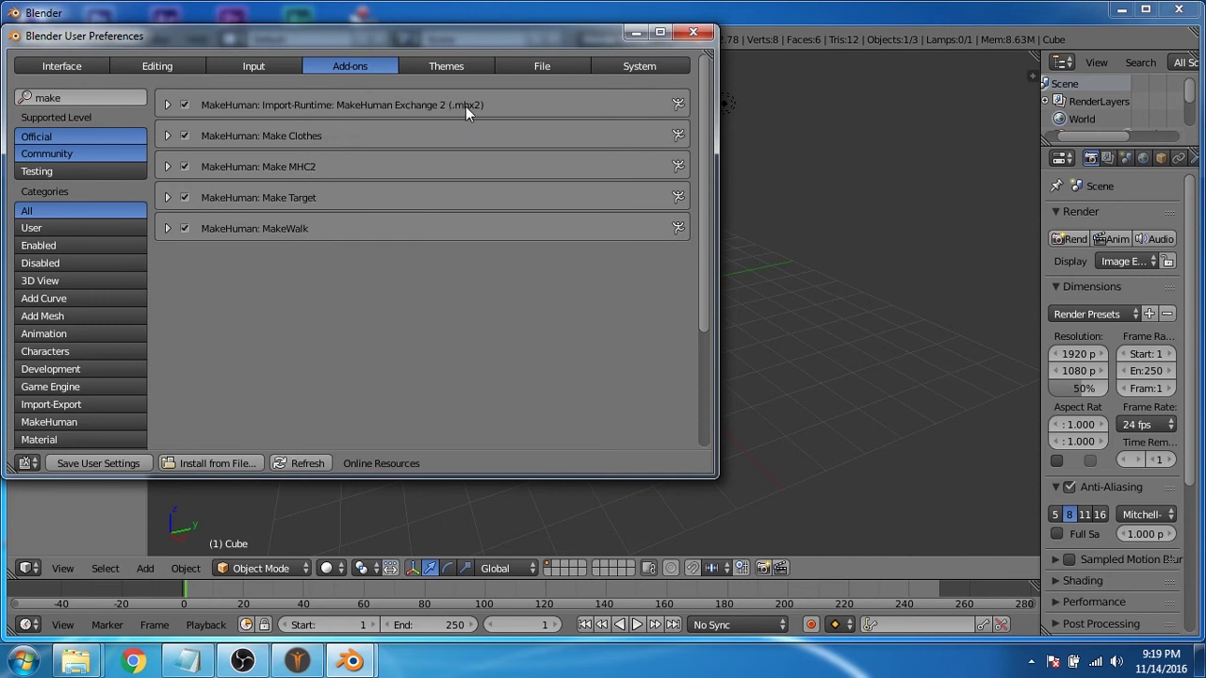